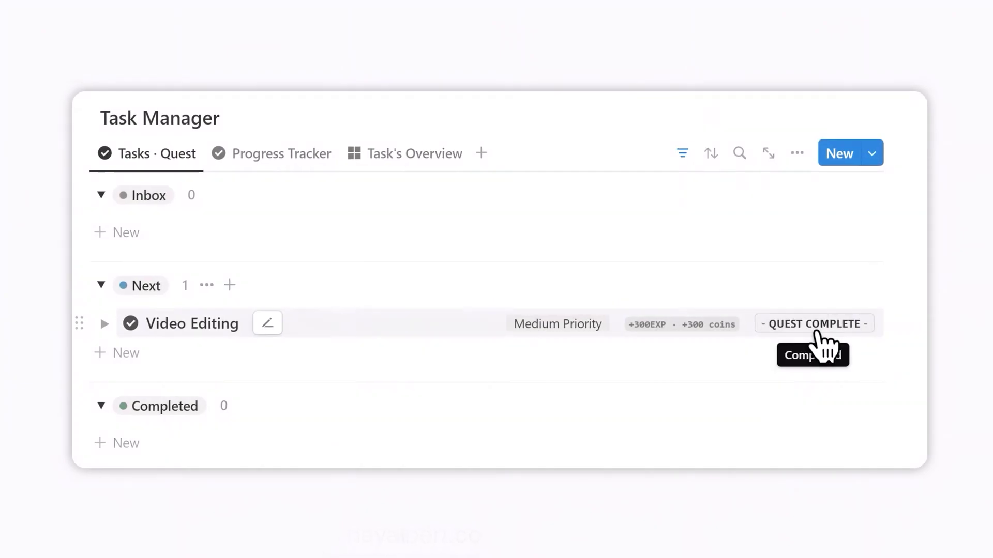
Complete the Video Editing quest, browse tutorial Chapters 2–4, and play the guide video
left_click(815, 325)
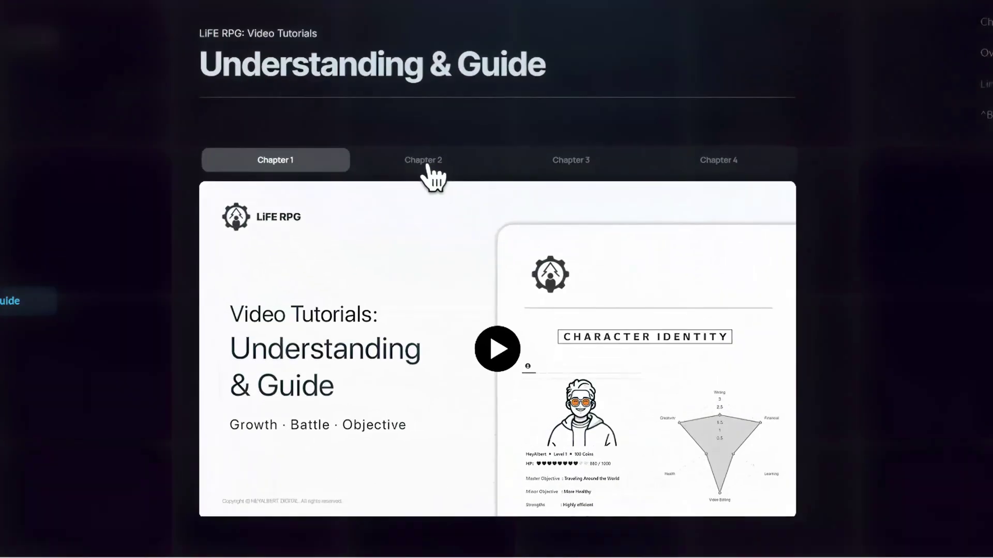
left_click(424, 165)
left_click(574, 165)
left_click(725, 164)
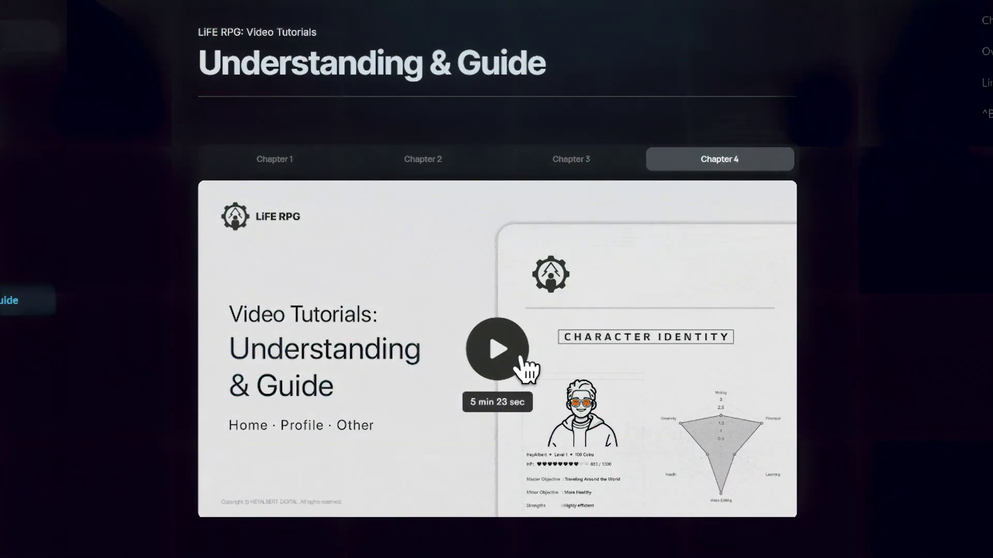
left_click(520, 360)
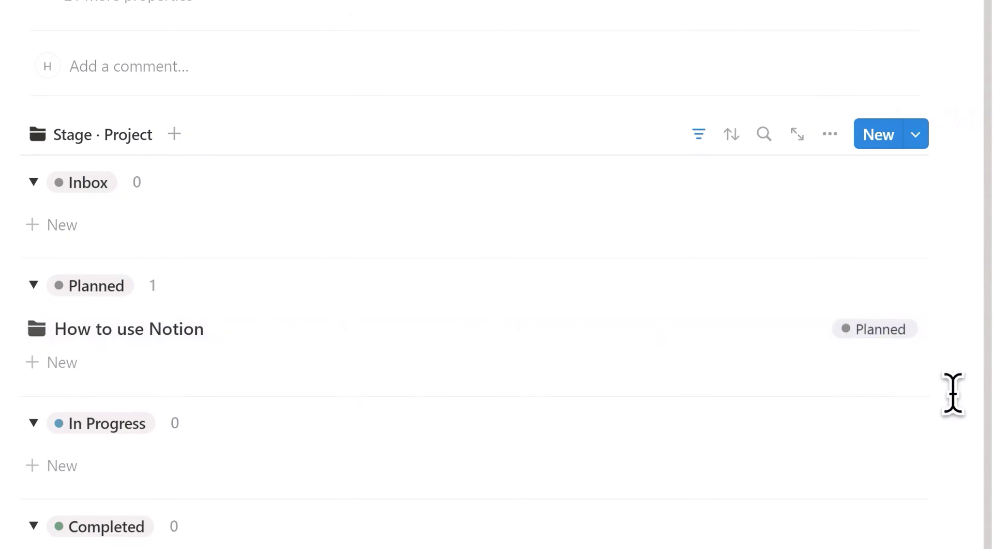
Open the How to use Notion project page from the Stage · Project list
left_click(478, 338)
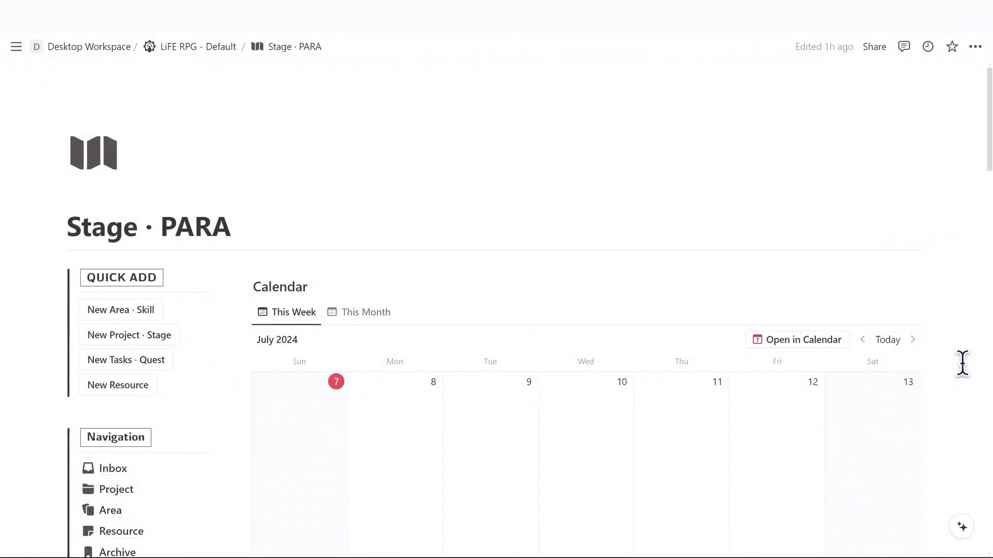
Name the new area page Video Production and give it the grey camera icon
scroll(963, 362, "down", 15)
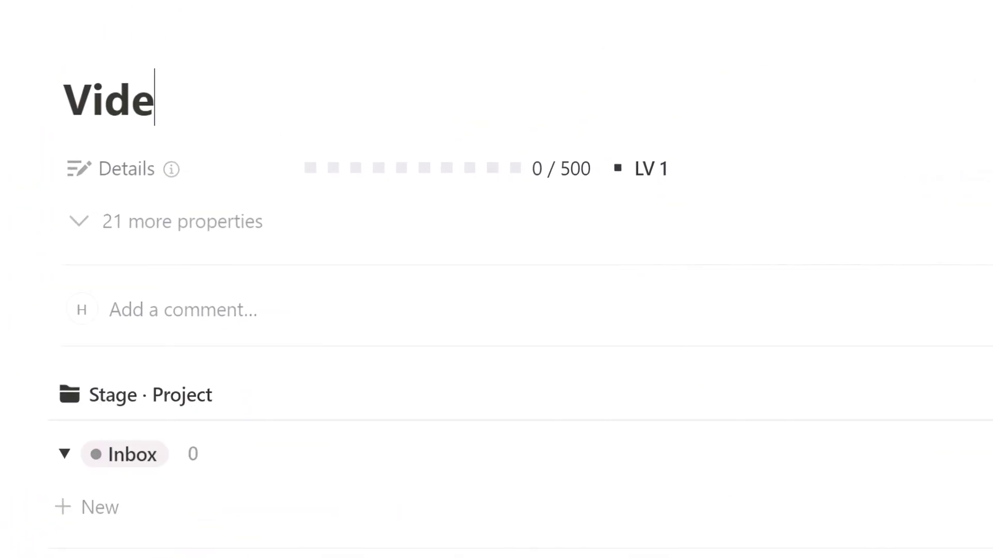
type("o Production")
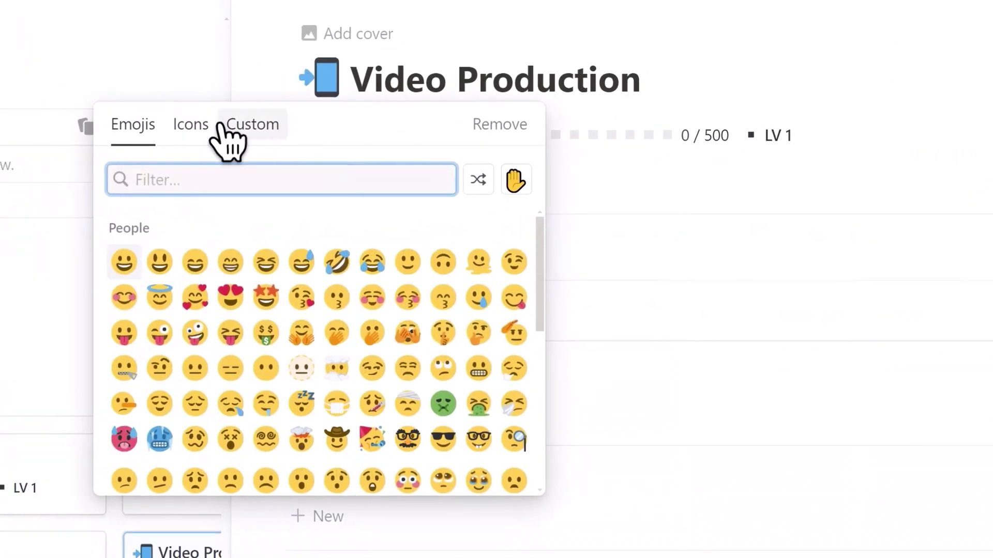
left_click(191, 124)
type("video")
mouse_move(123, 229)
left_click(51, 270)
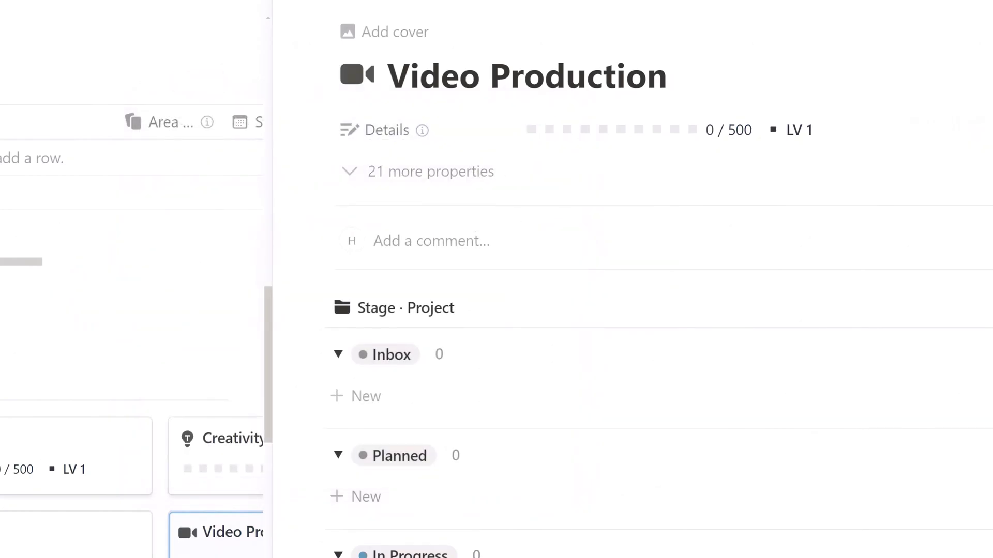
Add a How to use Notion project in Inbox, move it to Planned, and open its page
left_click(503, 396)
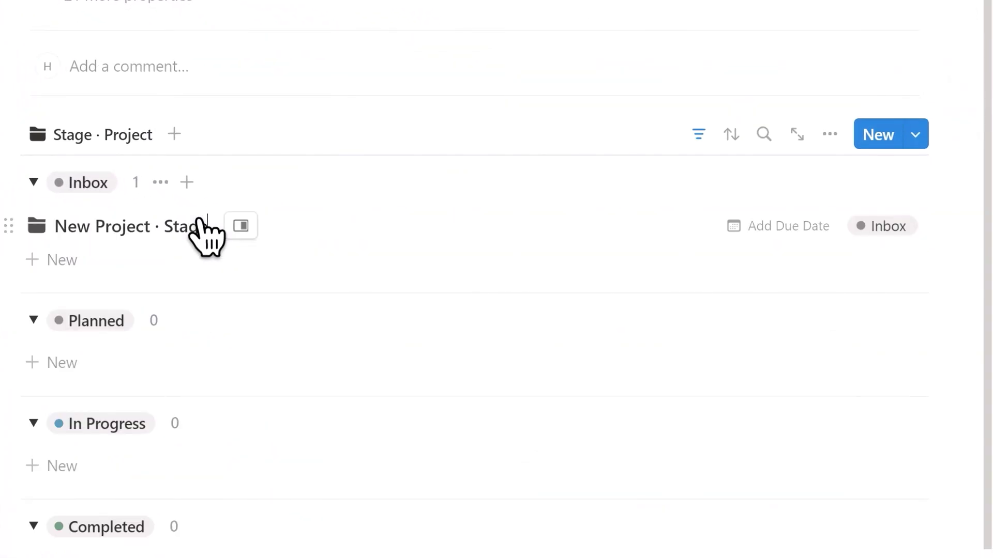
type("How to use Notion")
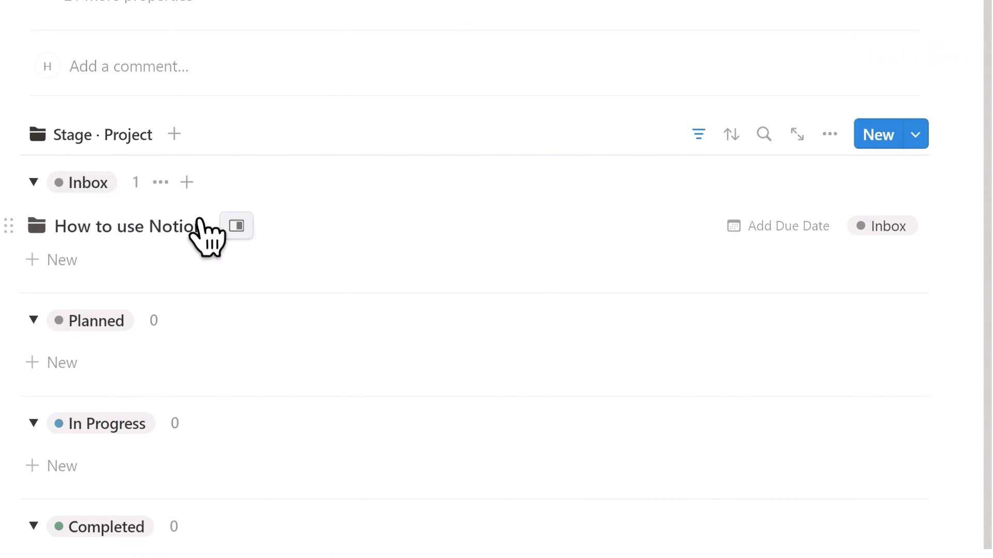
left_click(631, 295)
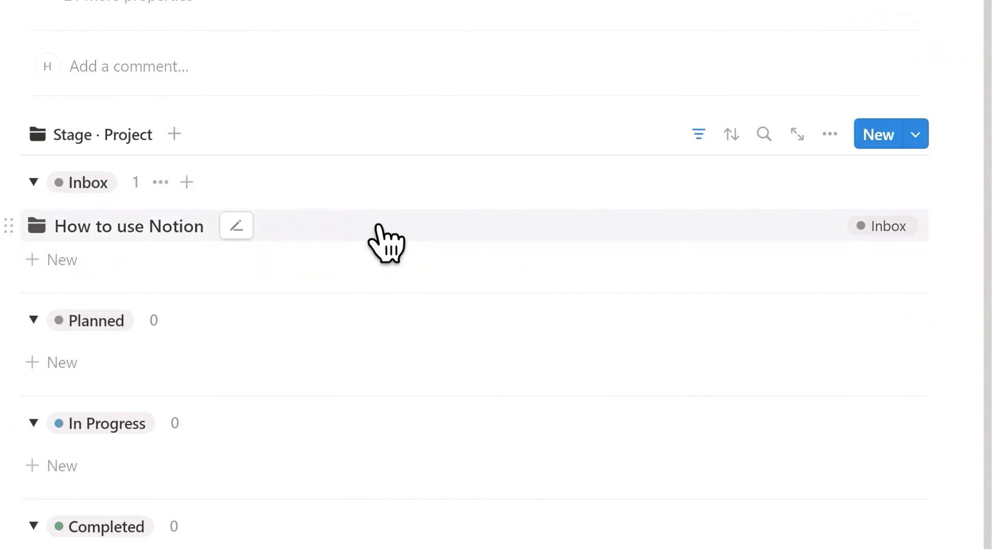
left_click_drag(386, 243, 385, 342)
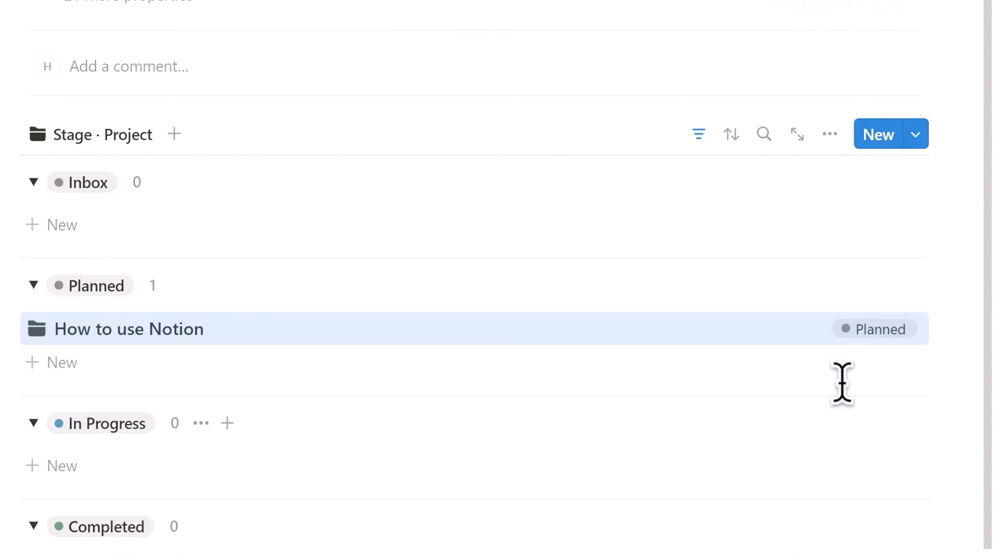
left_click(479, 337)
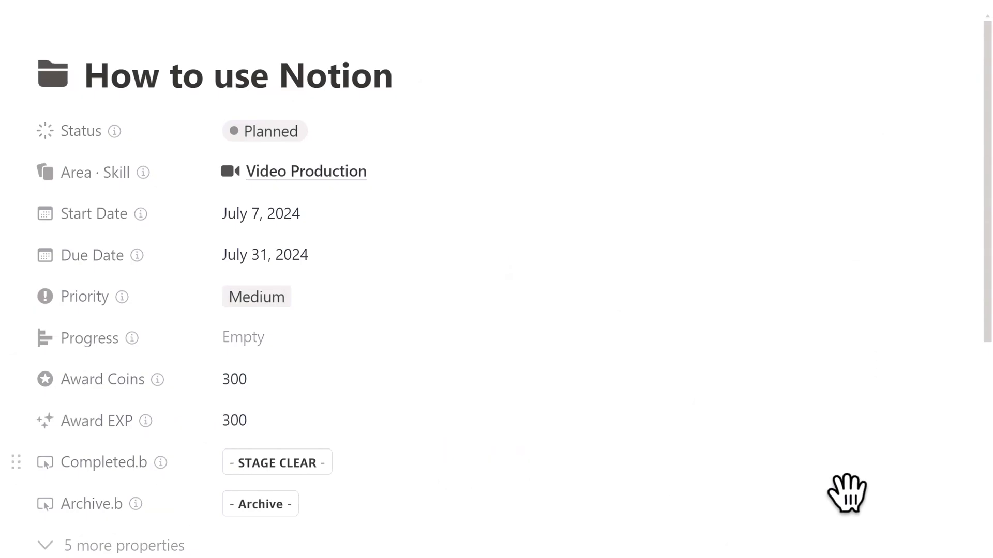
Add a Video Editing task to the Tasks Inbox with Medium Priority
scroll(954, 486, "down", 12)
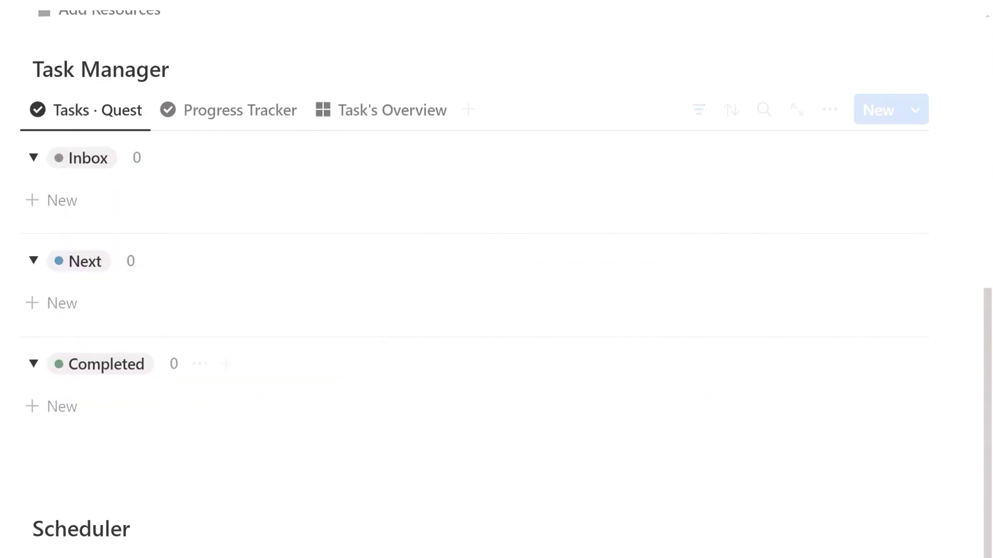
left_click(282, 202)
type("Video Editing")
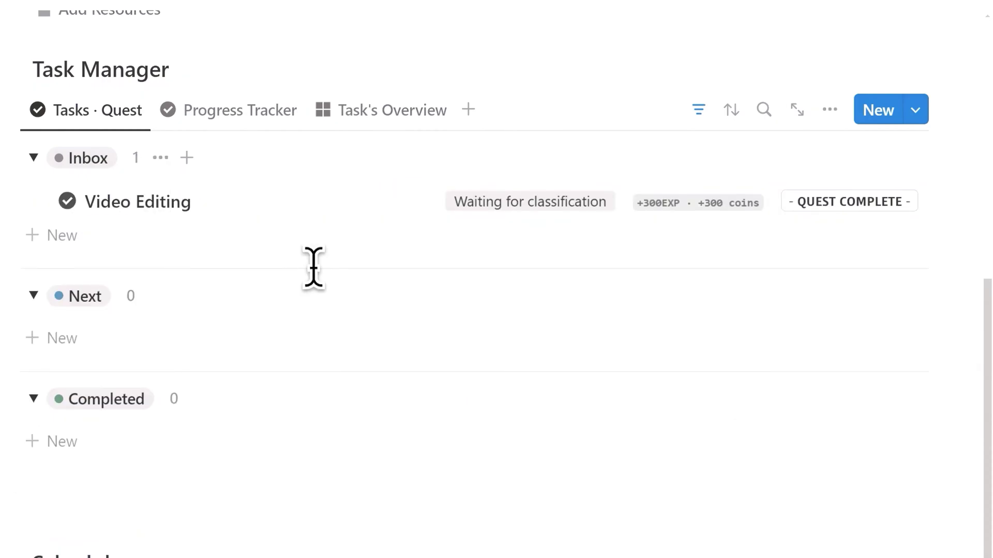
key("Escape")
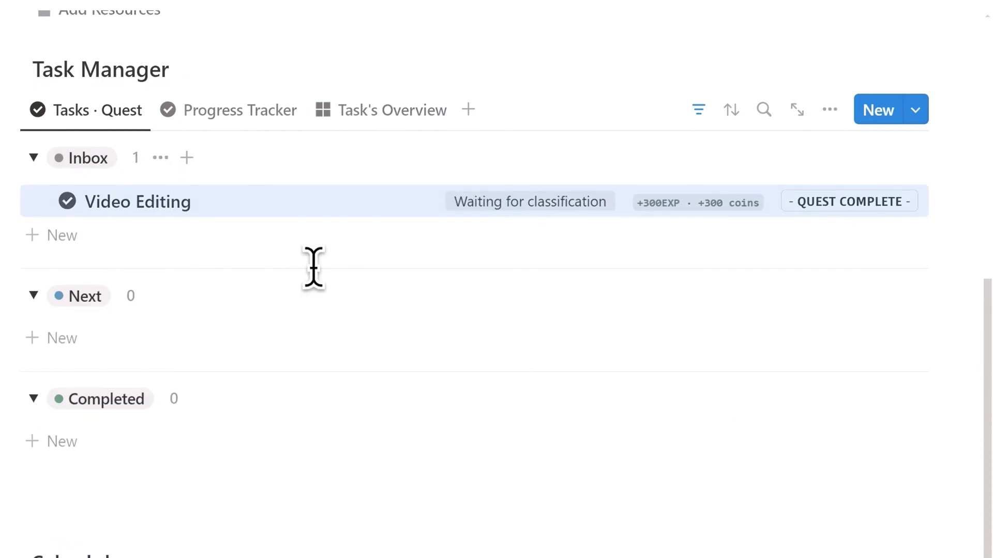
left_click(496, 203)
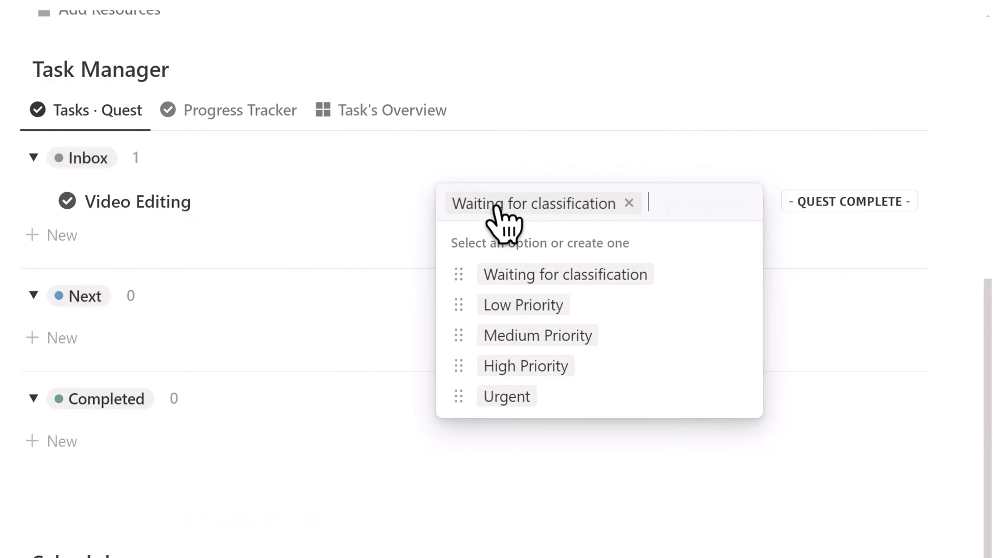
left_click(497, 337)
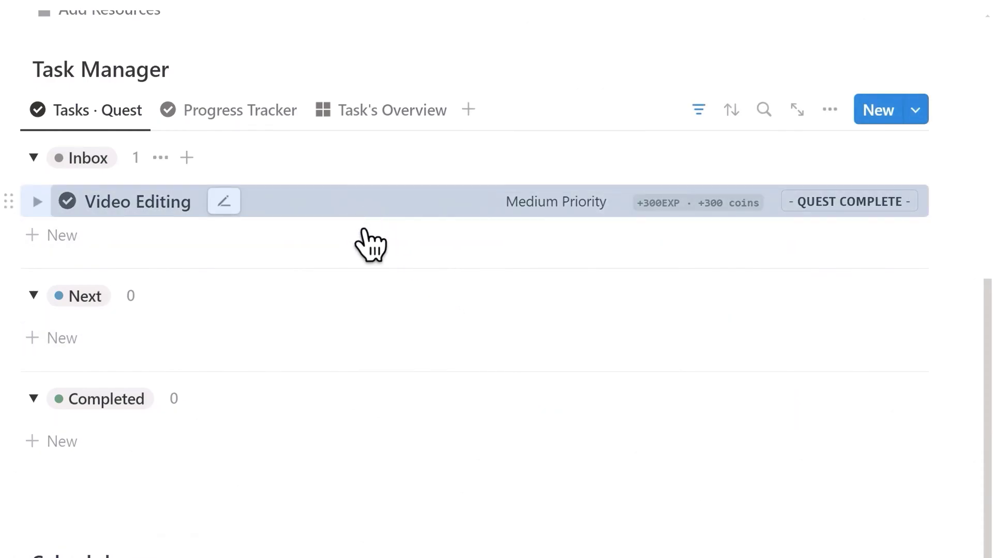
Move Video Editing to Next and schedule it on Sunday, July 7
left_click_drag(365, 209, 368, 285)
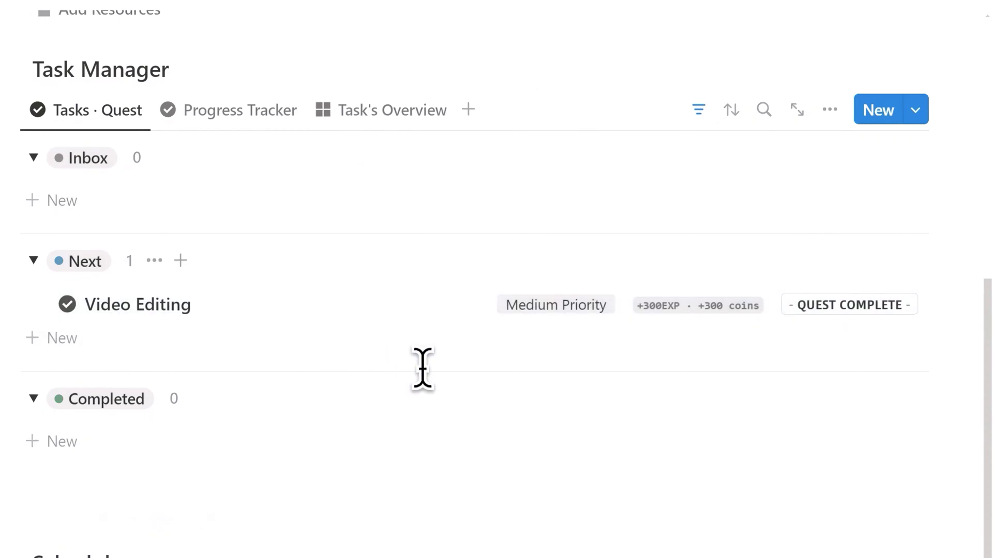
scroll(422, 368, "down", 10)
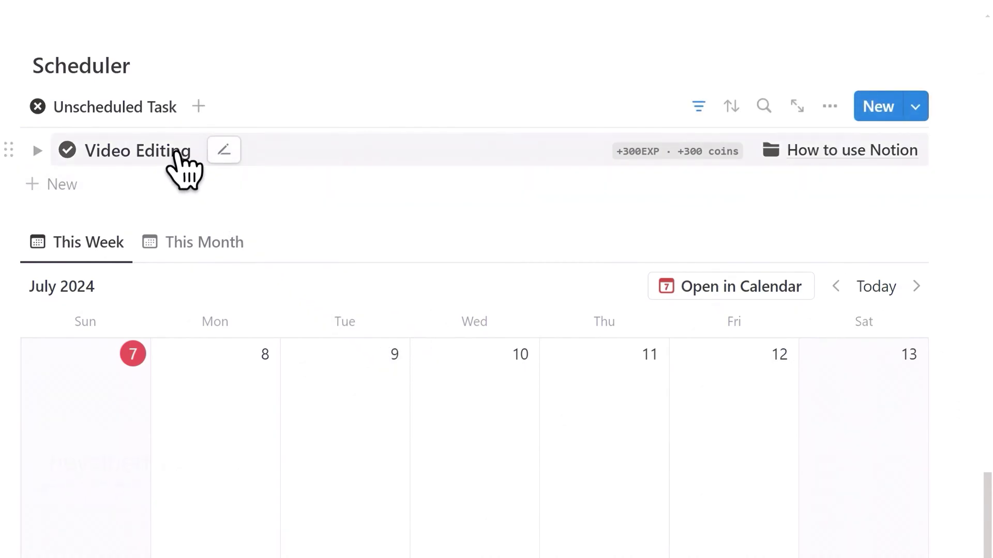
left_click_drag(175, 152, 712, 428)
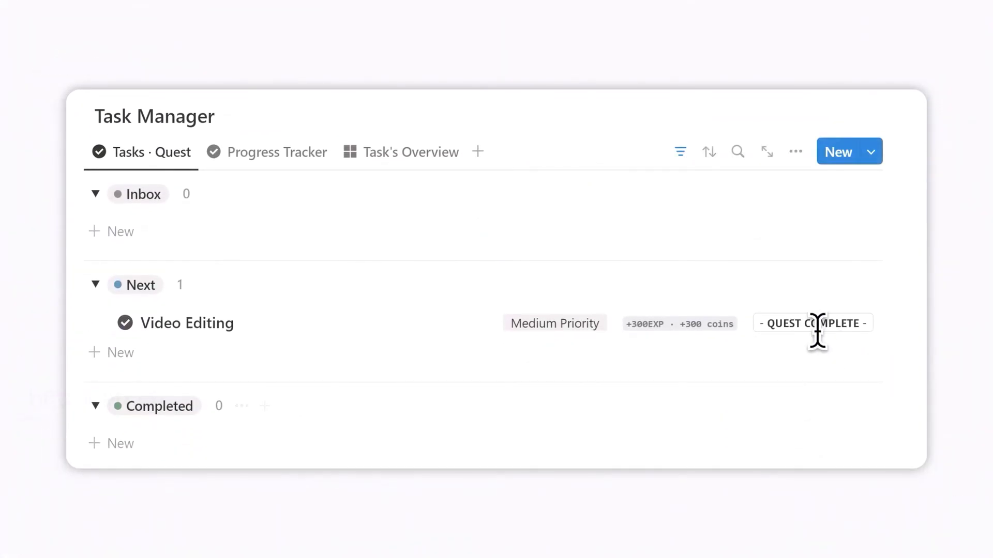
Complete the Video Editing quest and give Task 1 100 Coins and 100 EXP
left_click(816, 325)
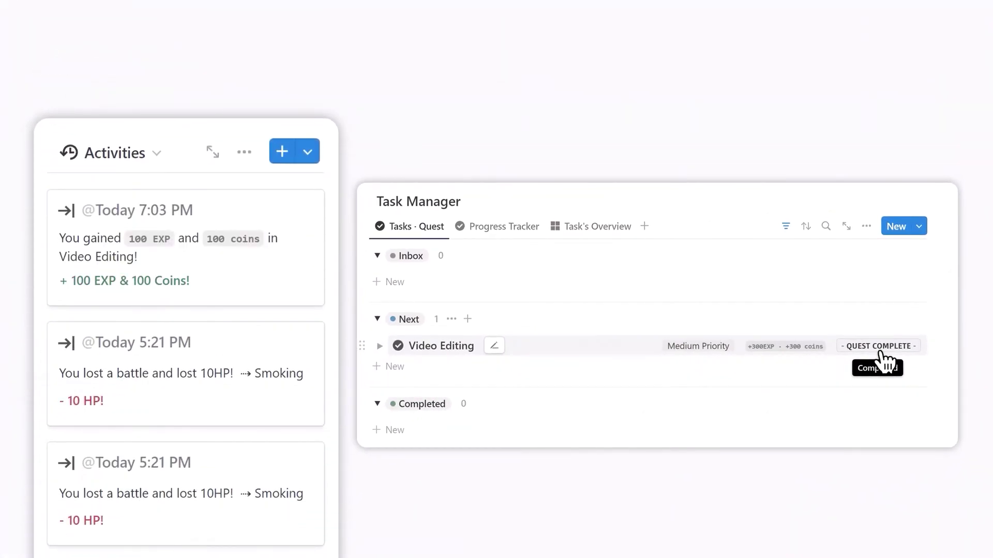
left_click(879, 346)
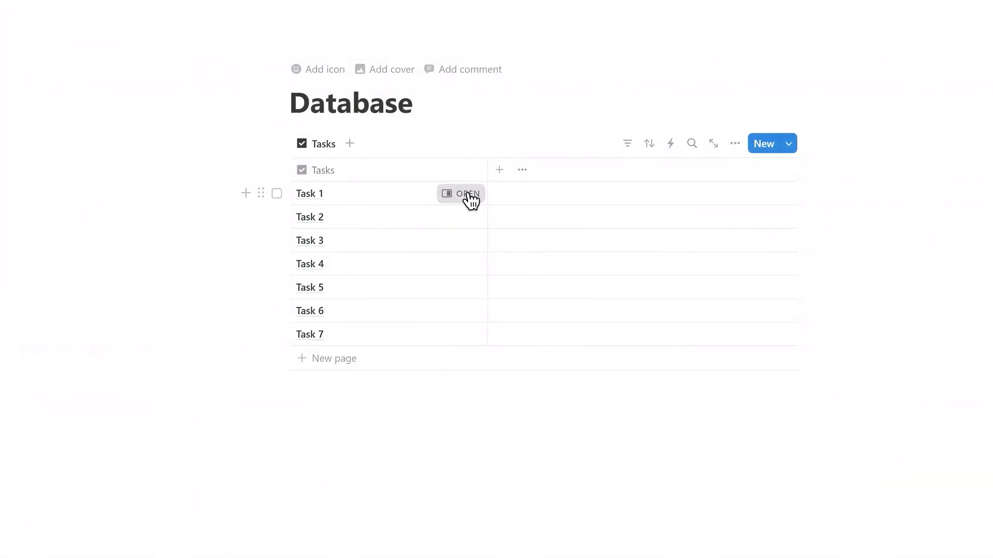
left_click(465, 192)
left_click(710, 82)
type("100")
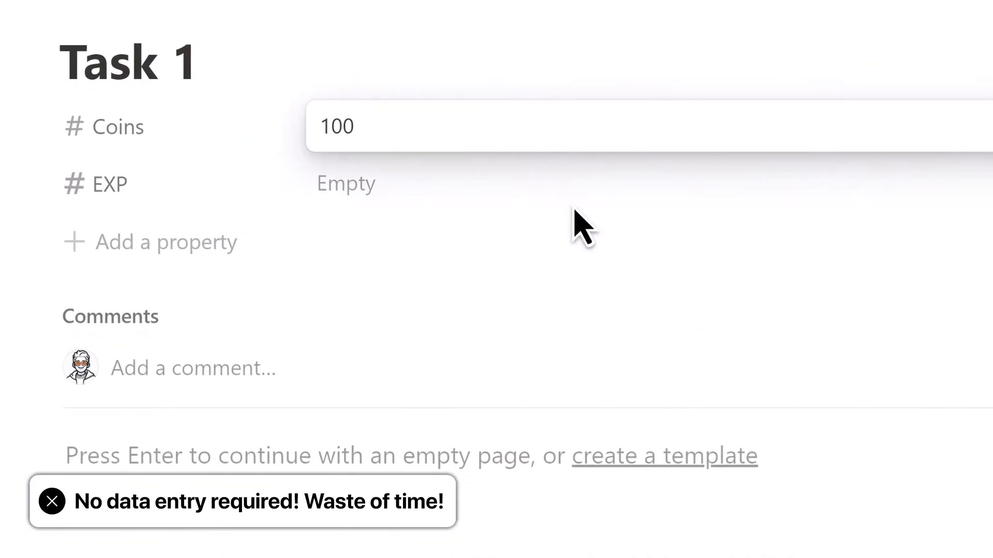
left_click(515, 201)
key("Return")
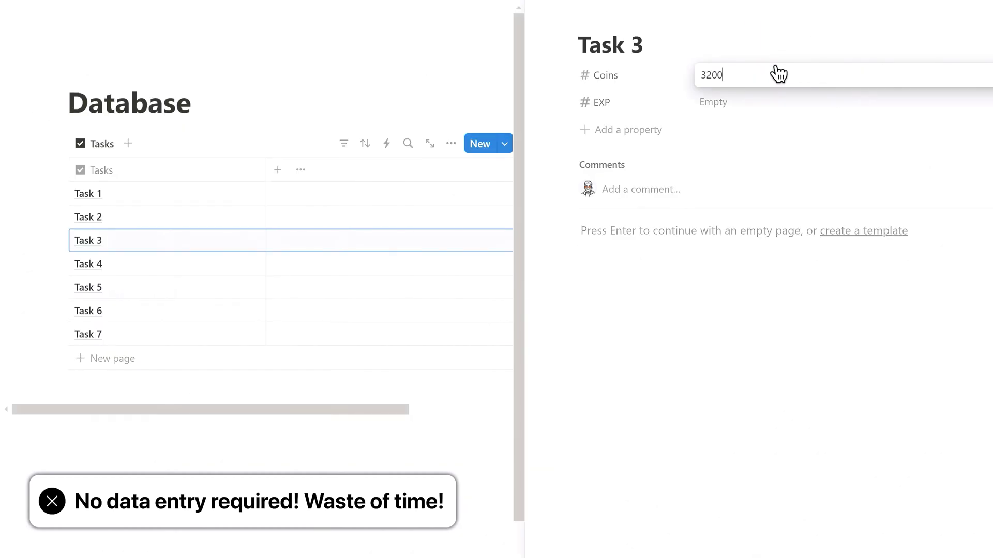
Enter Coins values 400, 500 and 600 for the following tasks in side peek
left_click(232, 264)
type("400")
left_click(751, 102)
left_click(207, 287)
type("500")
left_click(751, 102)
type("500")
left_click(207, 310)
type("600")
left_click(752, 102)
type("600")
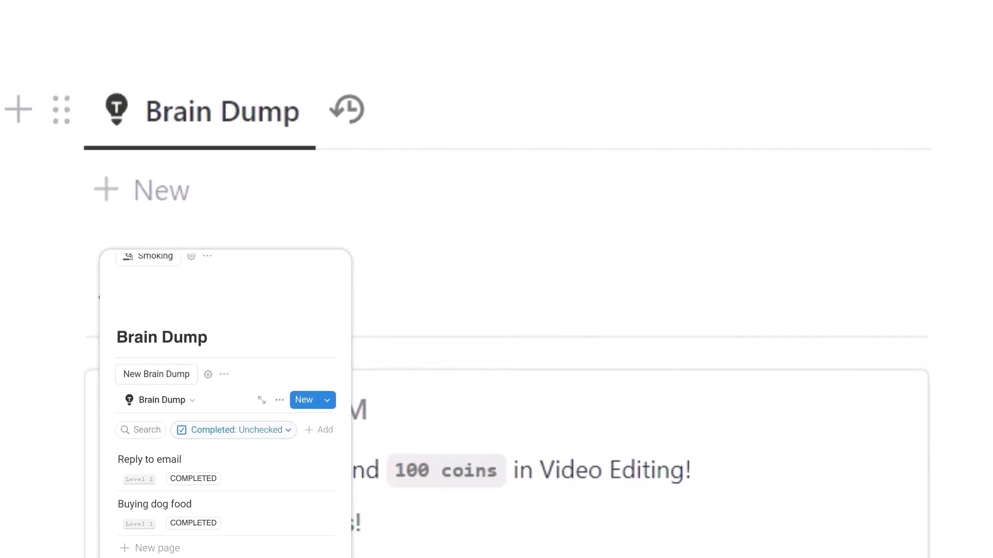
Add Replying to emails and Buying dog food entries to Brain Dump
type("Write a")
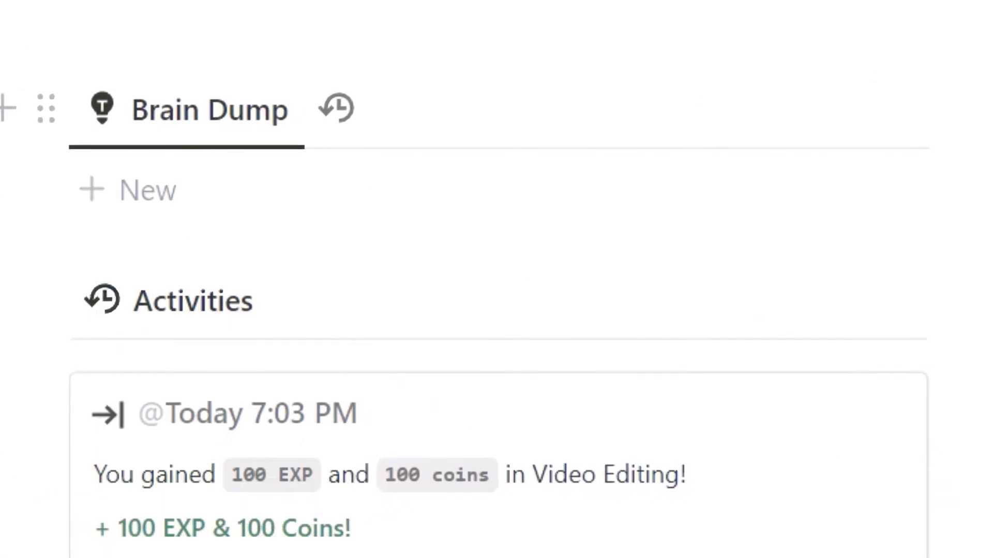
left_click(165, 208)
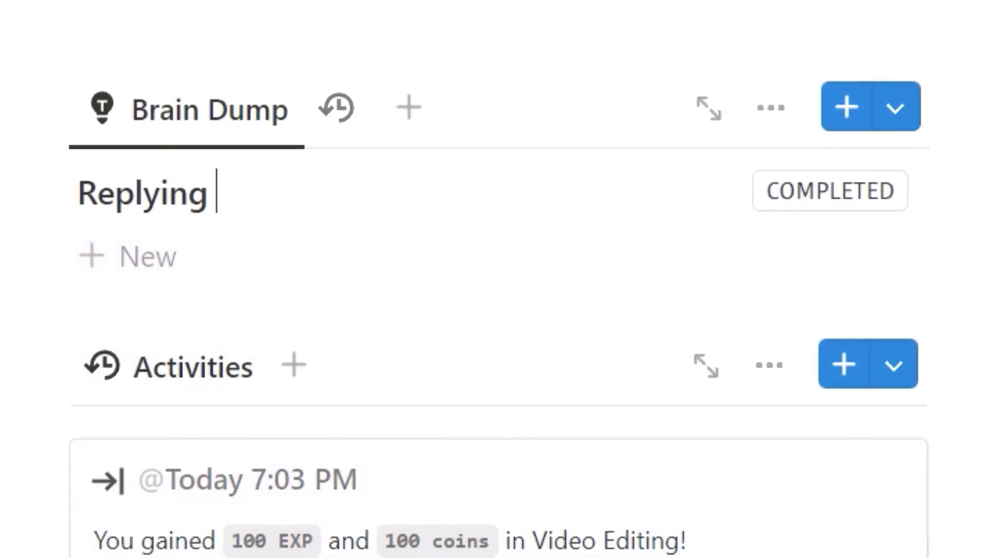
key("Return")
type("Buying dog food")
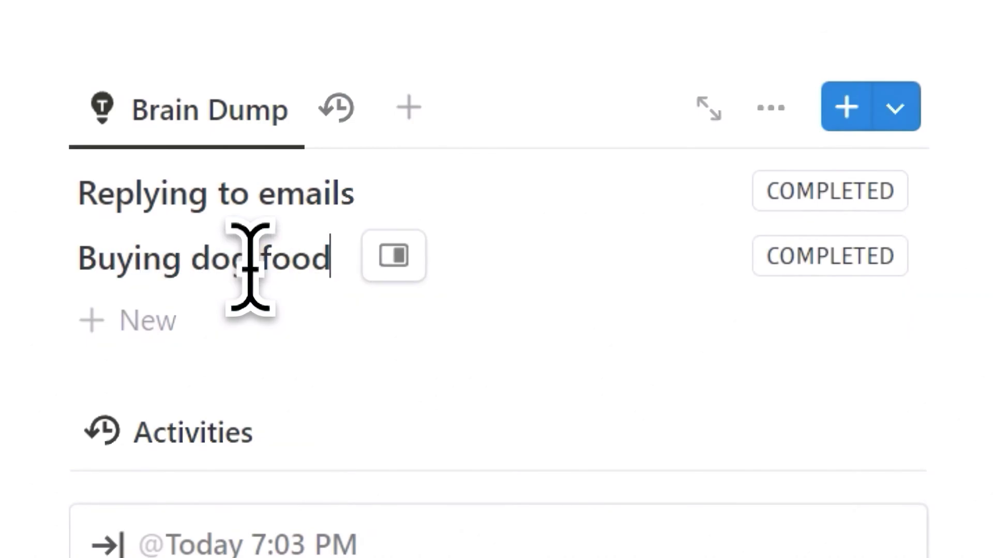
Give Replying to emails Level 2 difficulty and the Writing related skill
left_click(568, 206)
left_click(380, 202)
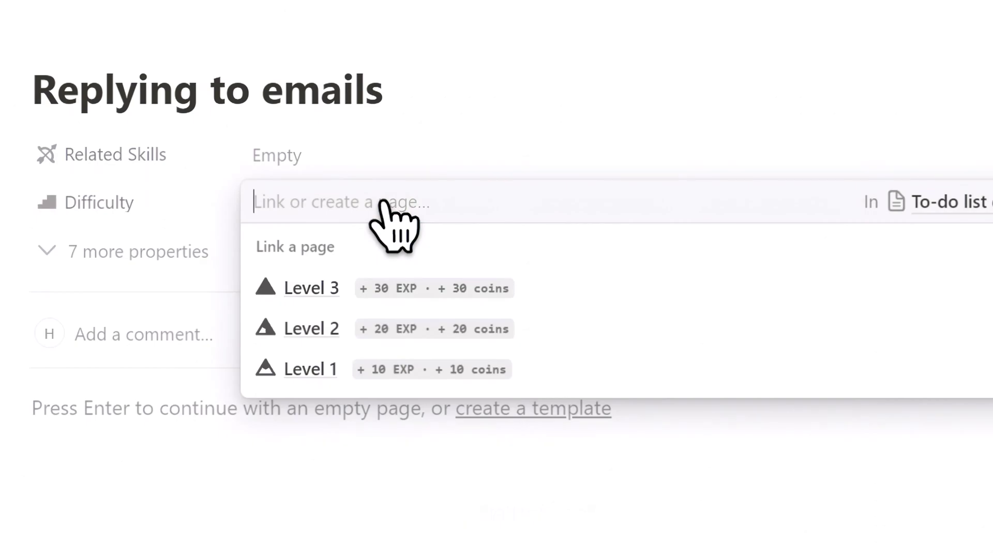
left_click(408, 344)
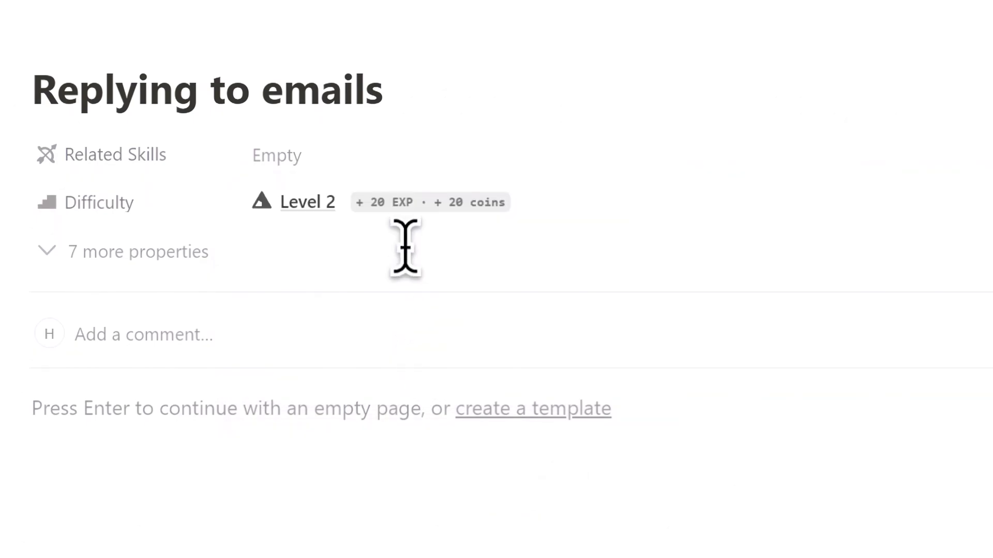
left_click(401, 155)
left_click(401, 402)
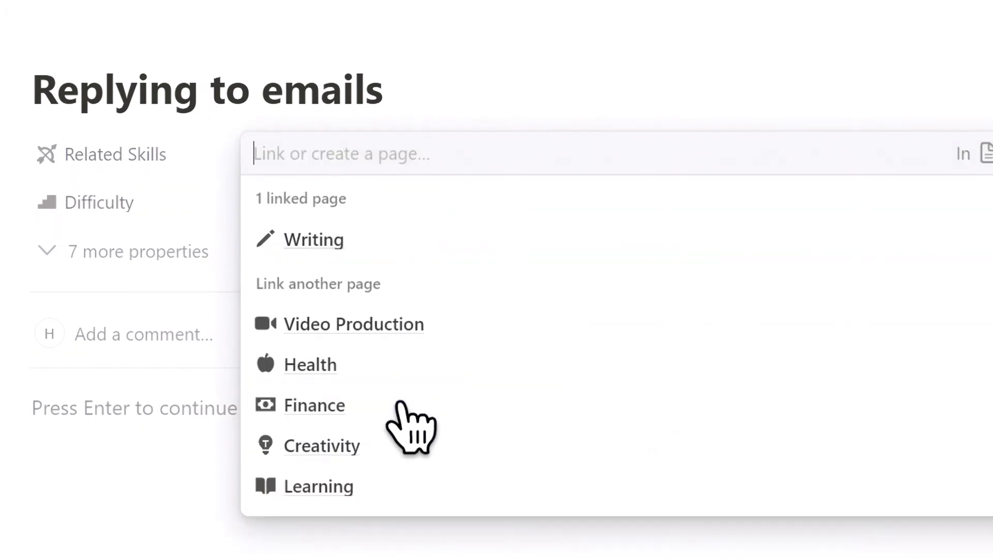
key("Escape")
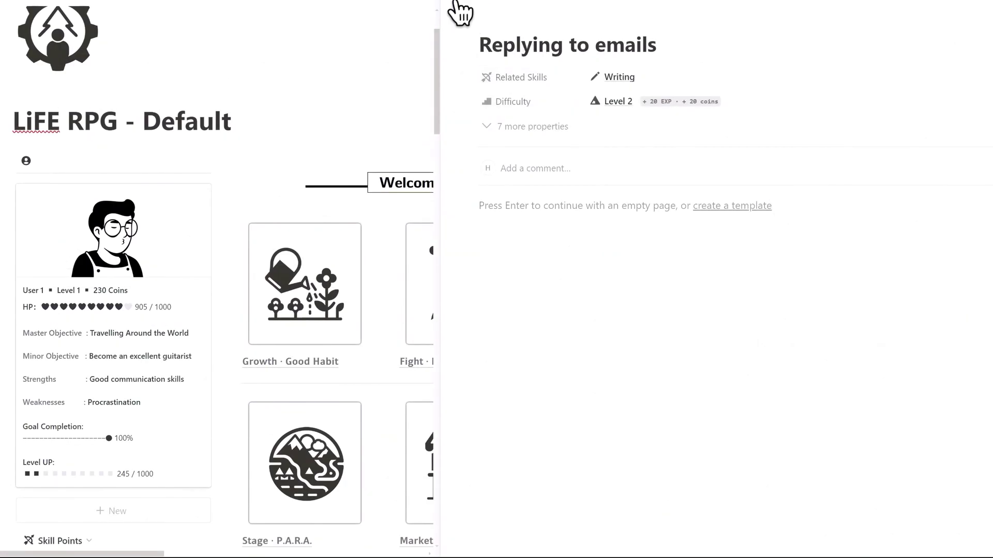
Mark Replying to emails as completed and check the completed-entries history
left_click(455, 3)
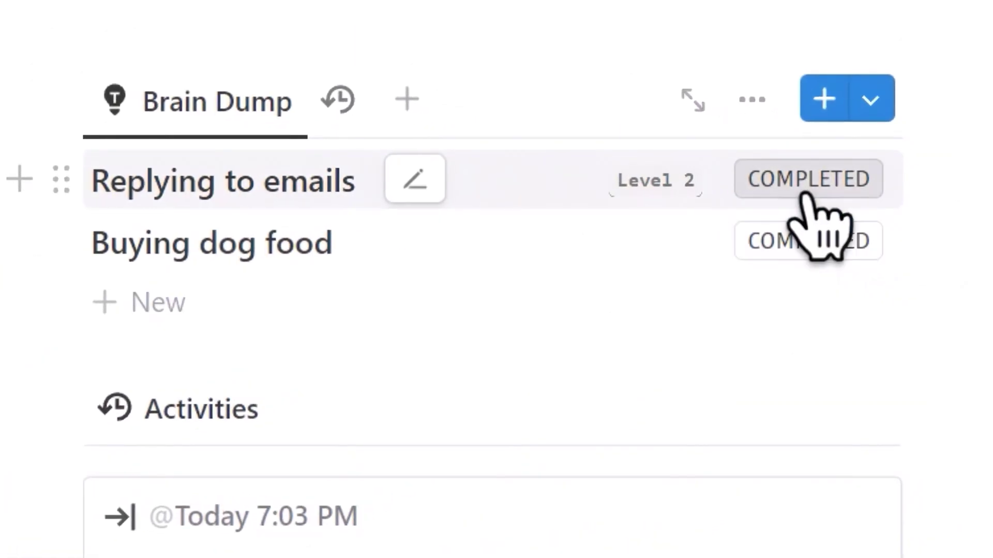
left_click(804, 191)
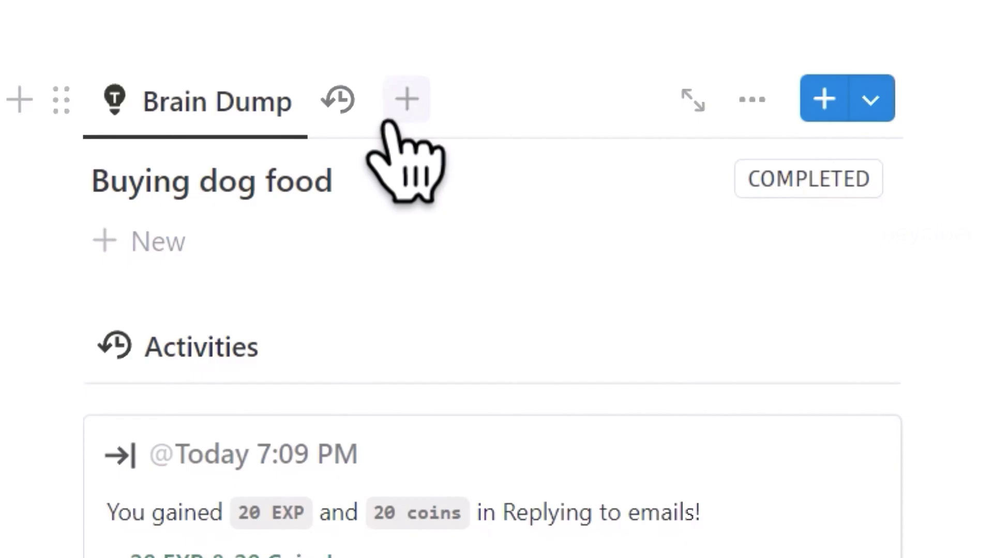
left_click(324, 110)
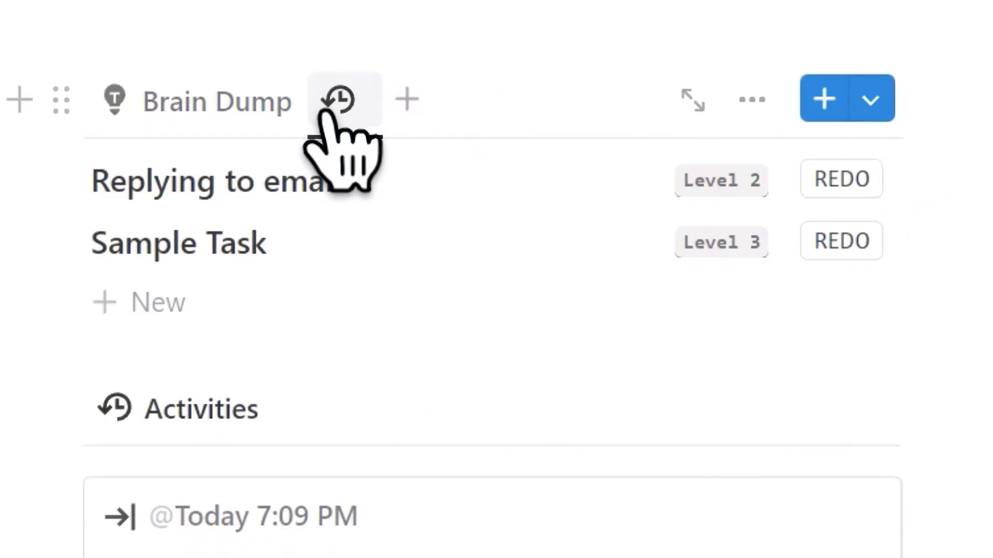
left_click(222, 111)
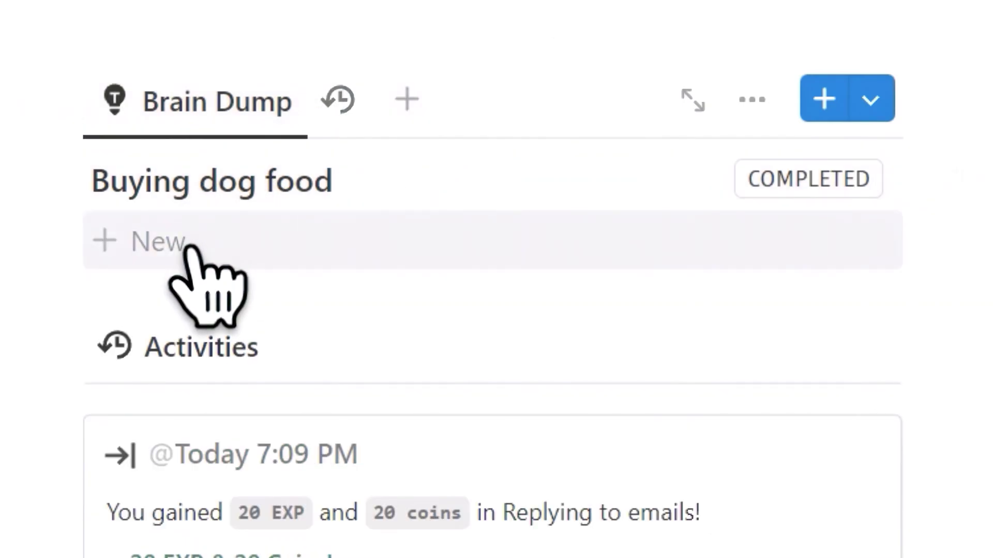
Paste a tutorial-video task into Brain Dump and set its difficulty to Level 1
left_click(197, 243)
type("Check out HeyAlbert's tutorial video")
left_click(671, 241)
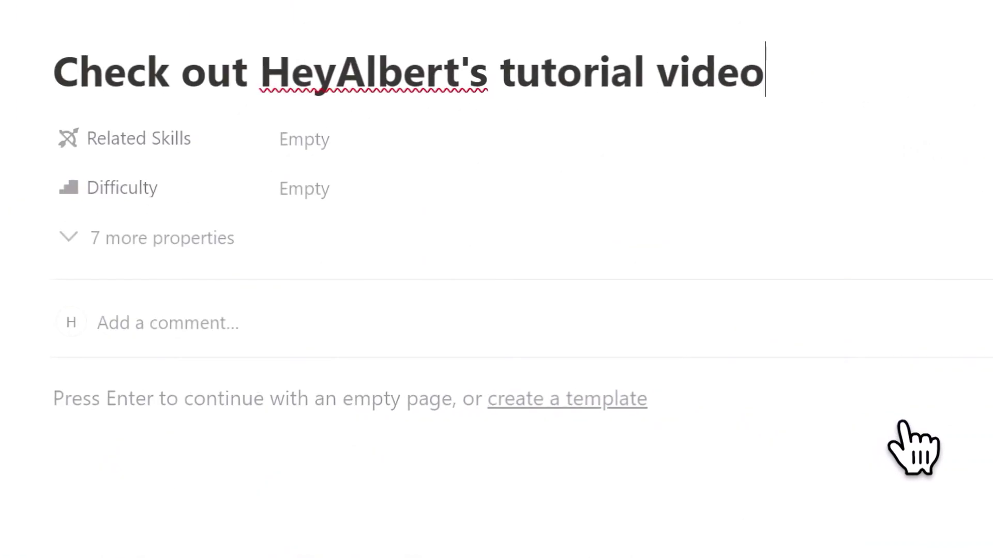
left_click(540, 199)
left_click(543, 313)
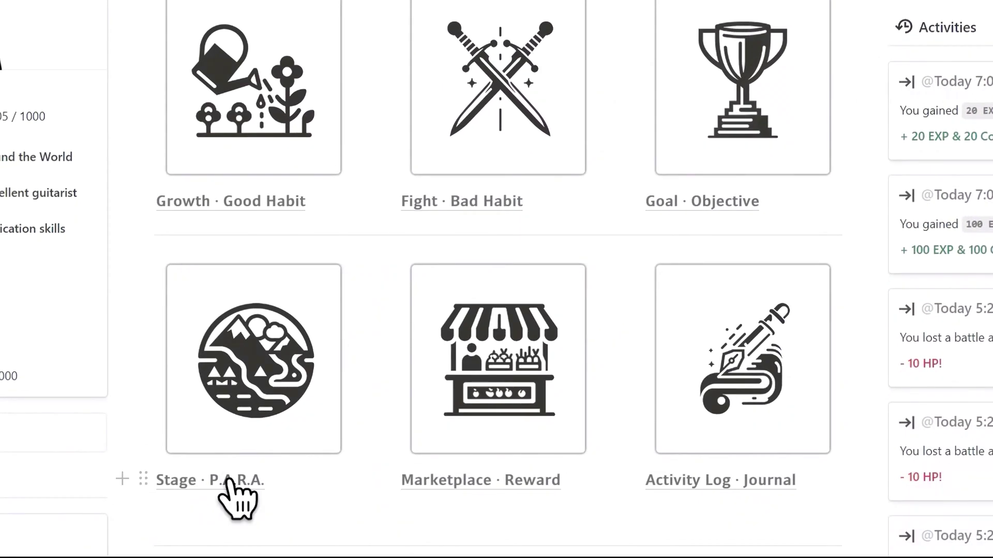
Move the tutorial-video task into the Next Action Inbox and link it to Build a Student Planner in Notion
left_click(227, 479)
scroll(988, 275, "down", 6)
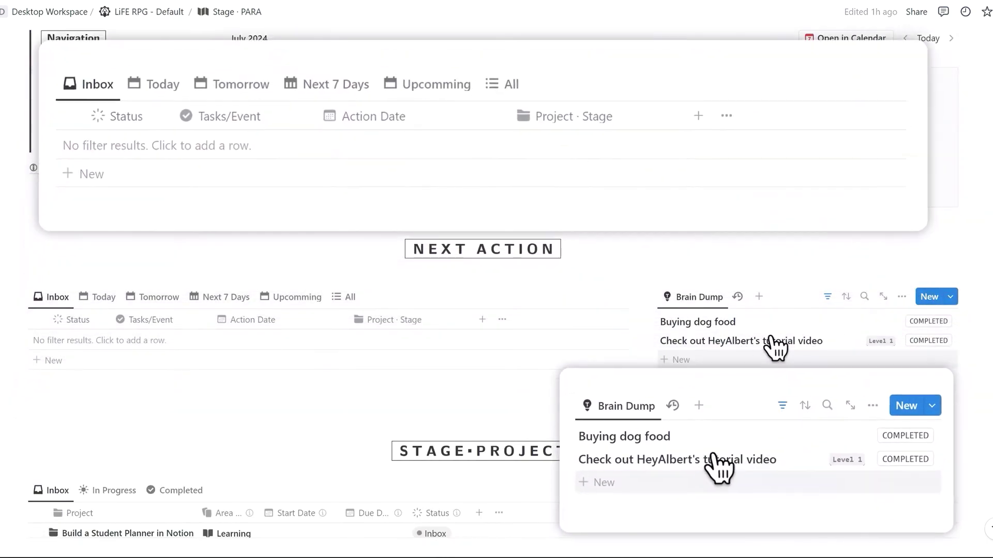
left_click_drag(729, 342, 339, 317)
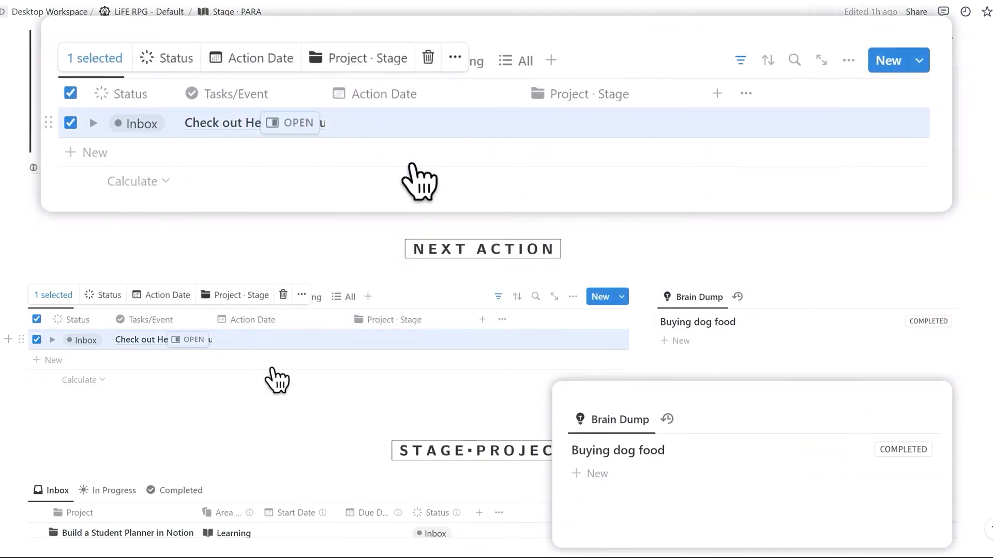
left_click(311, 411)
left_click(429, 341)
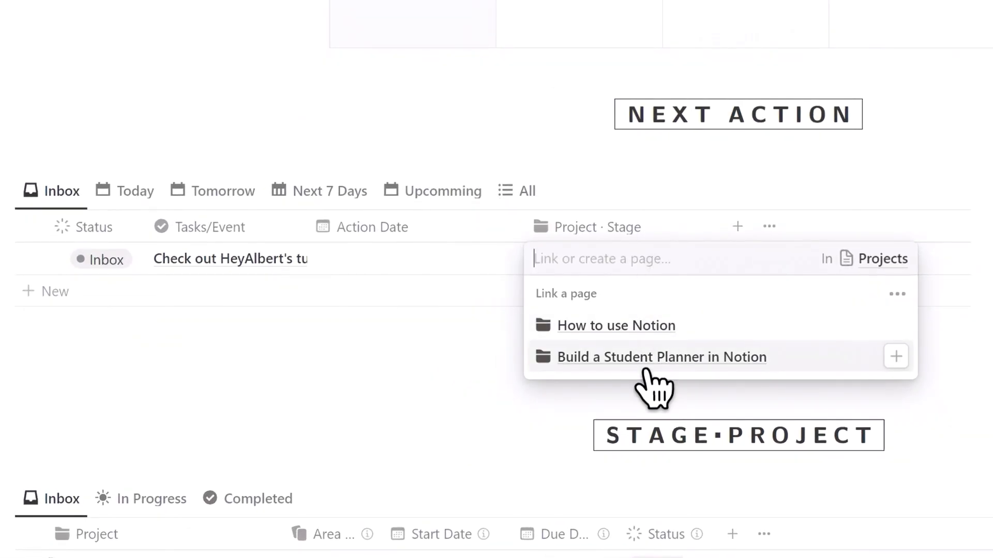
left_click(646, 367)
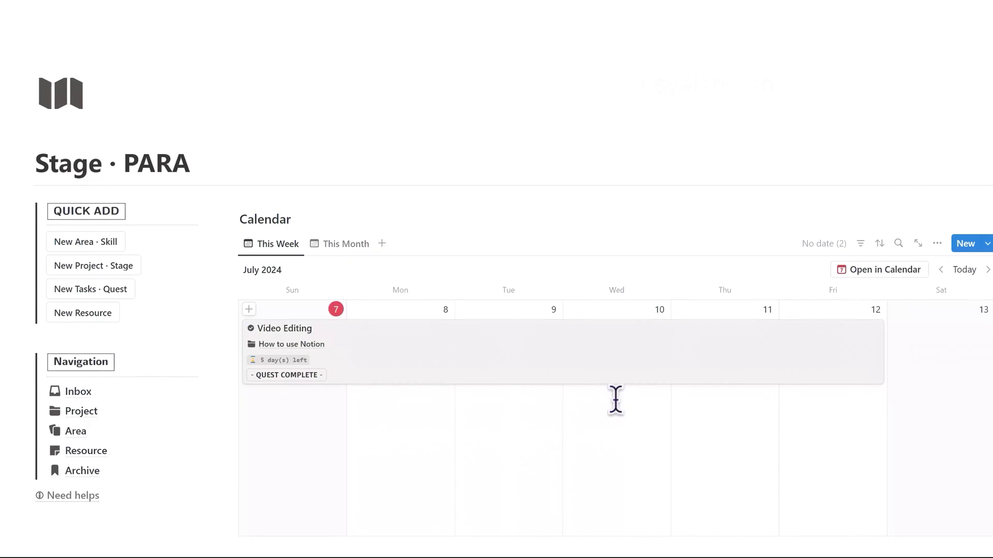
Quick-add a new project titled Sample Project
left_click(213, 362)
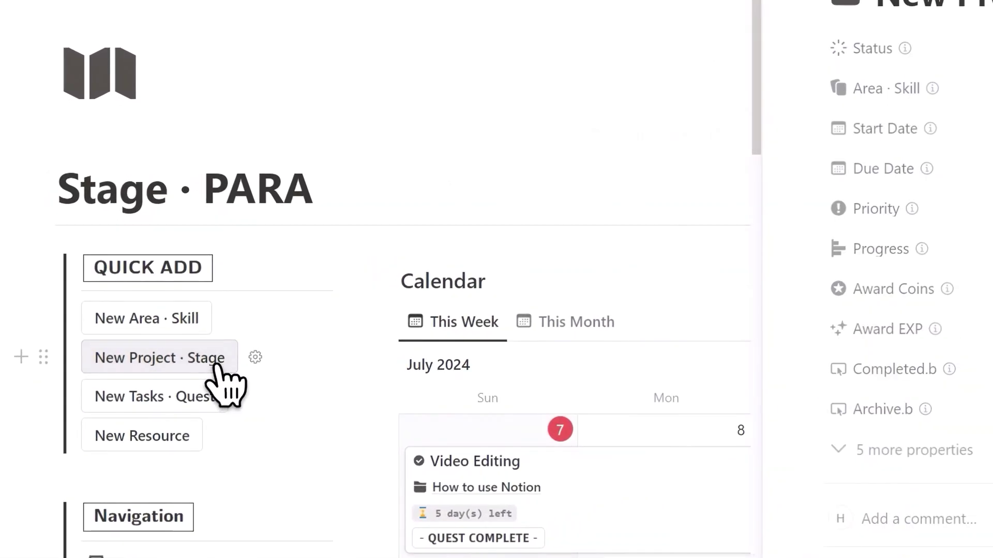
key("ctrl+a")
type("S")
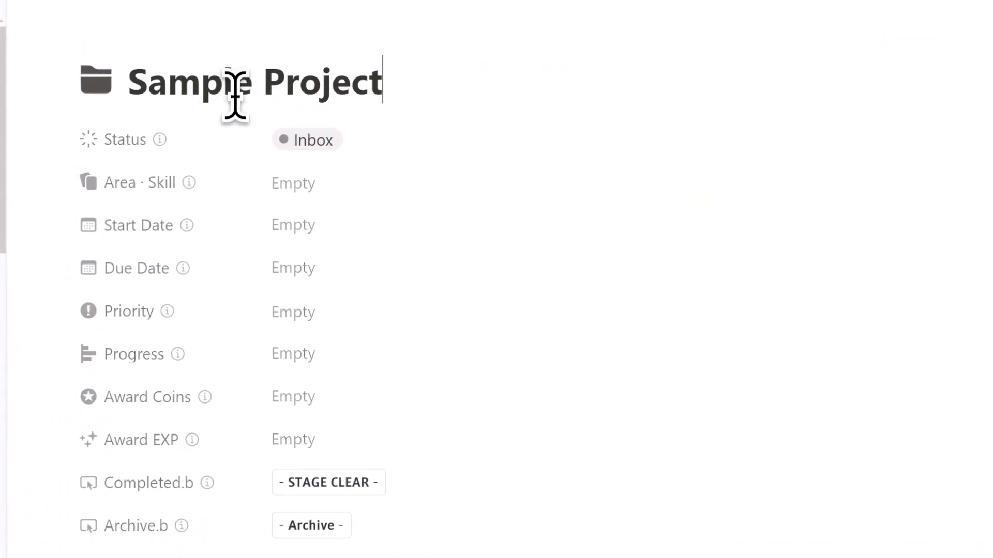
left_click(448, 11)
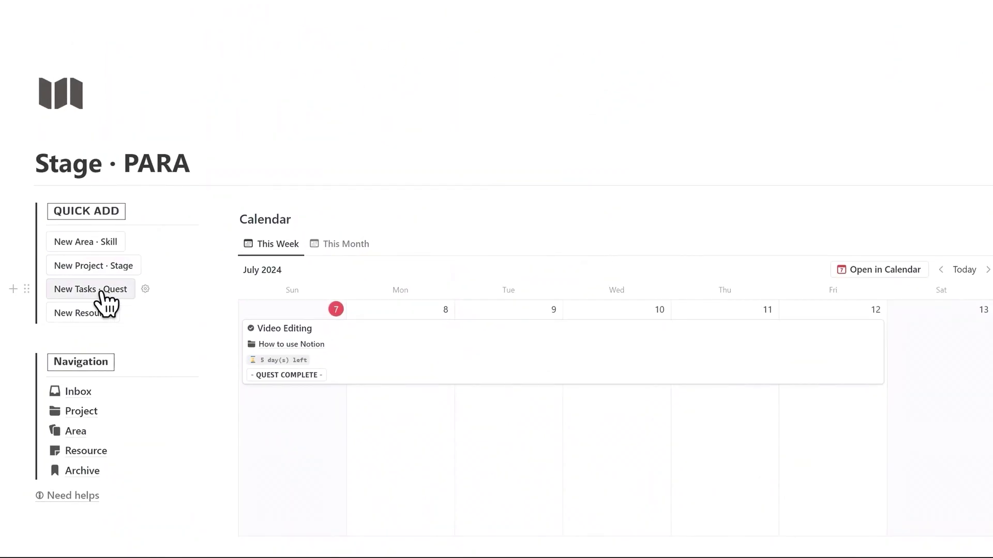
Quick-add a new task titled Sample Task
left_click(103, 293)
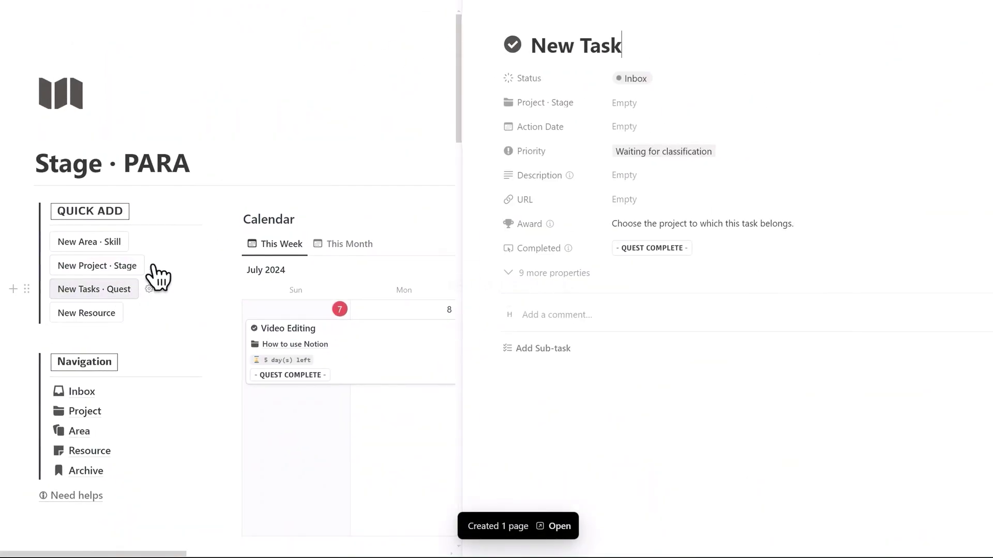
type("Sample Ta")
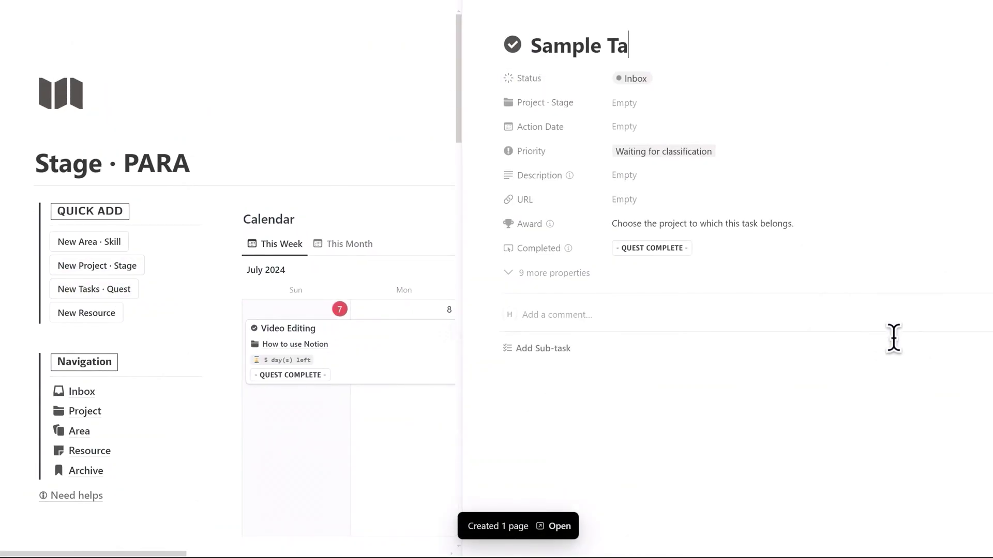
type("sk")
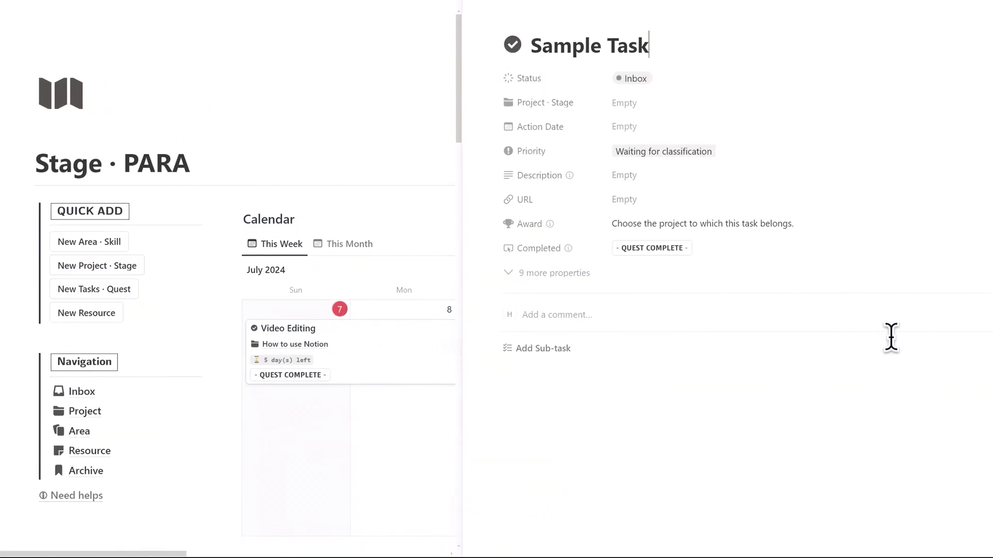
left_click(479, 8)
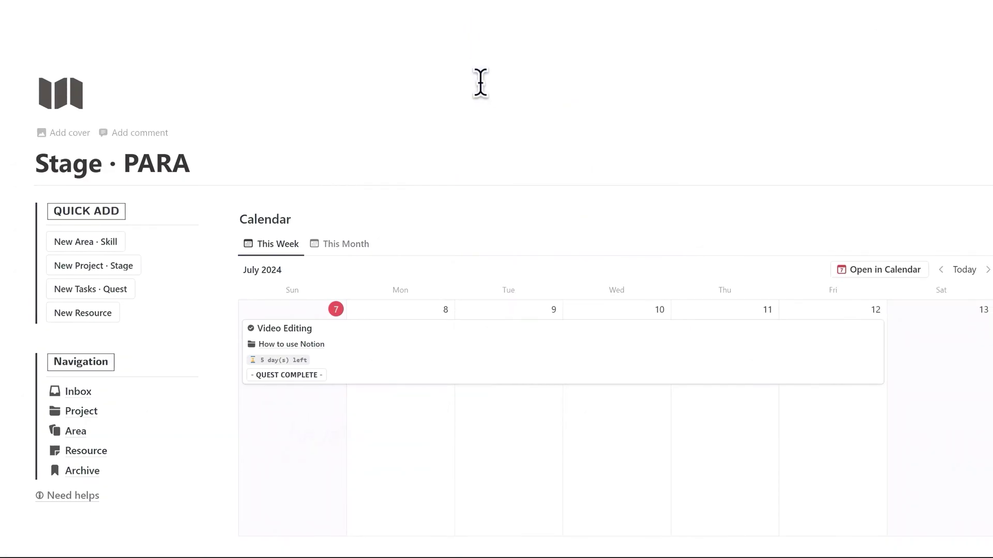
Link Sample Task to Sample Project
scroll(480, 83, "down", 6)
scroll(482, 85, "down", 2)
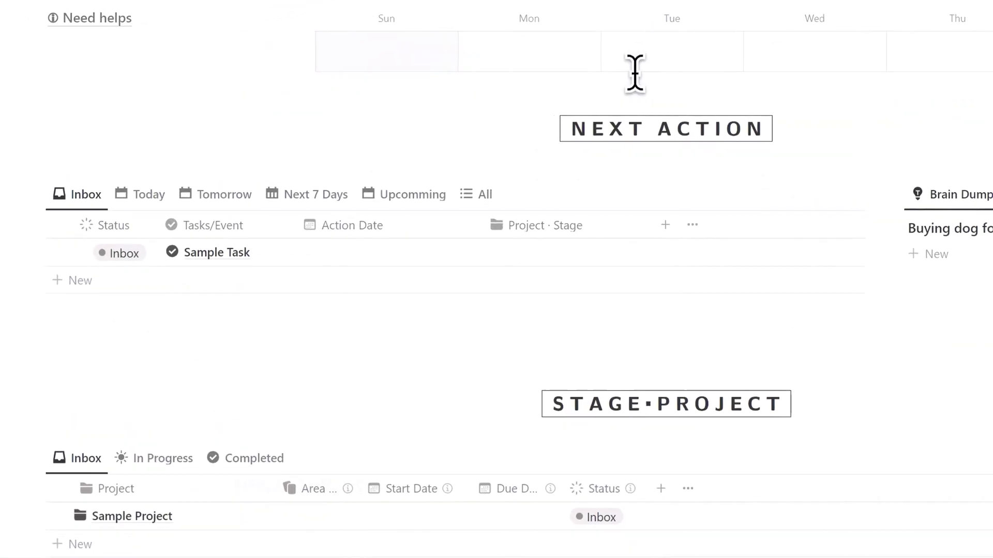
left_click(430, 332)
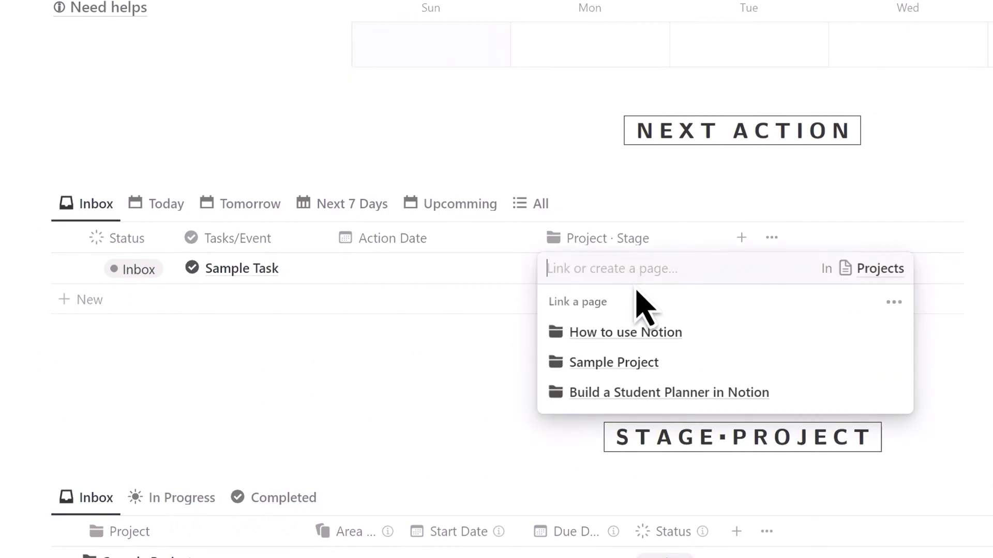
left_click(626, 365)
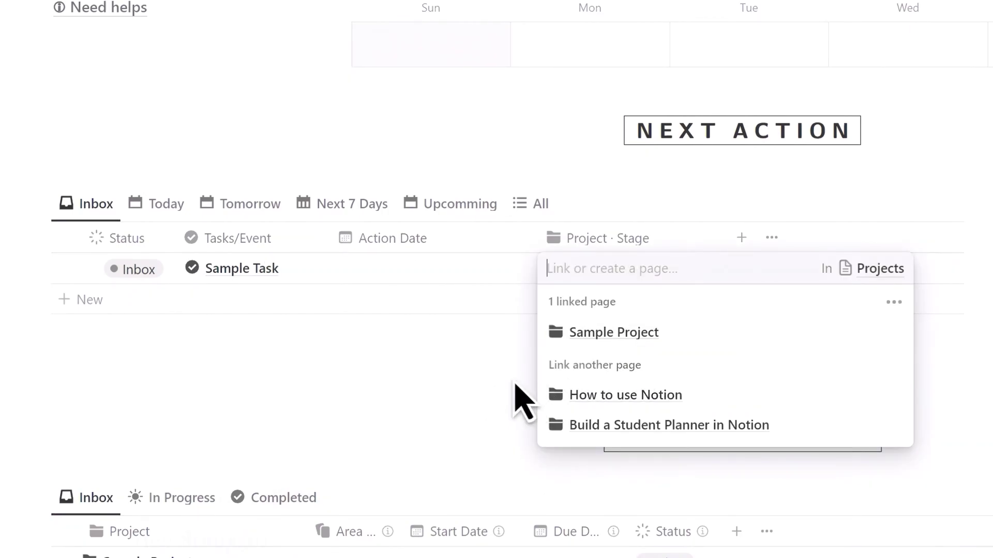
left_click(445, 392)
Set Sample Task's action date to July 13 and its status to Next
left_click(444, 269)
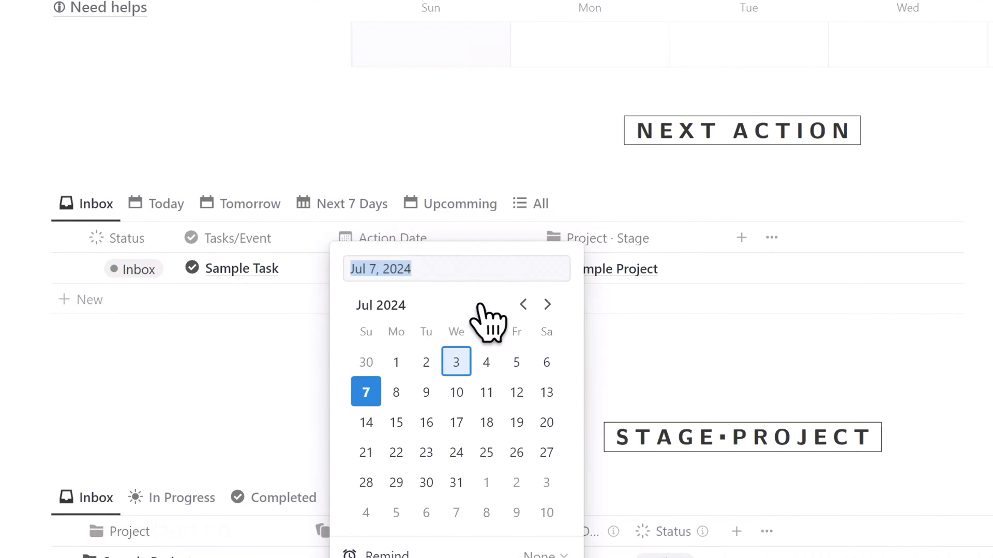
left_click(693, 353)
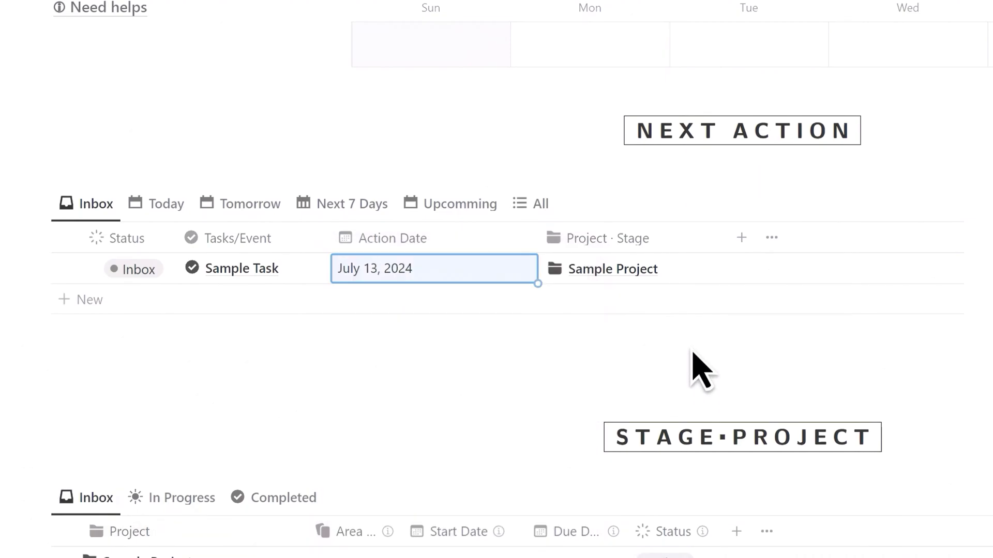
left_click(127, 269)
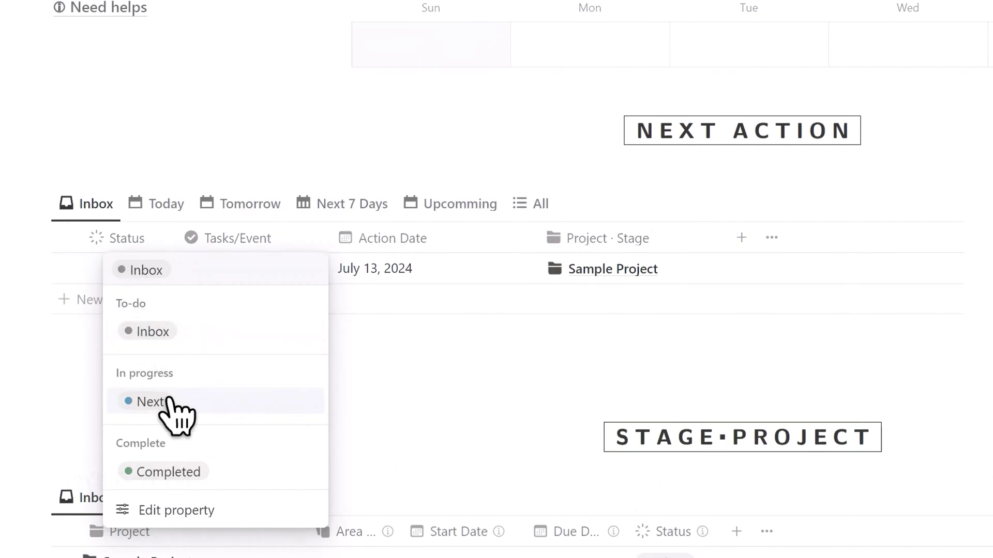
left_click(150, 401)
Give Sample Project the Health area, dates July 7–13, 2024, and Planned status
scroll(419, 370, "down", 5)
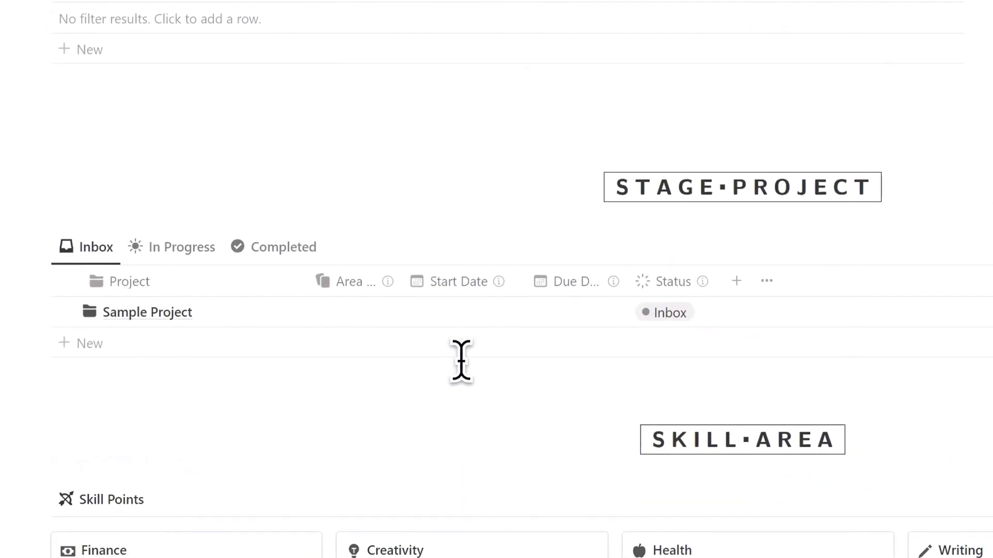
left_click(337, 312)
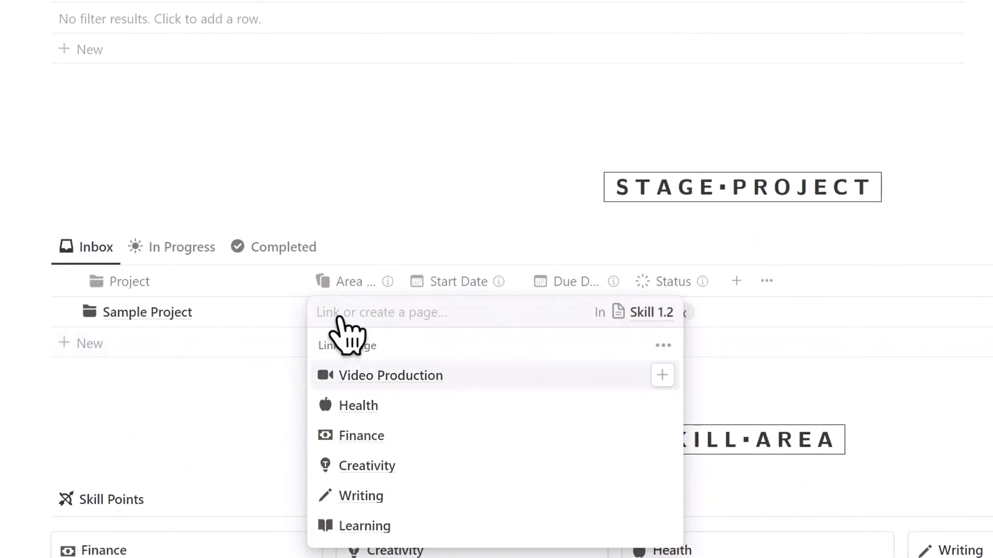
left_click(362, 405)
key("Escape")
left_click(537, 256)
left_click(525, 351)
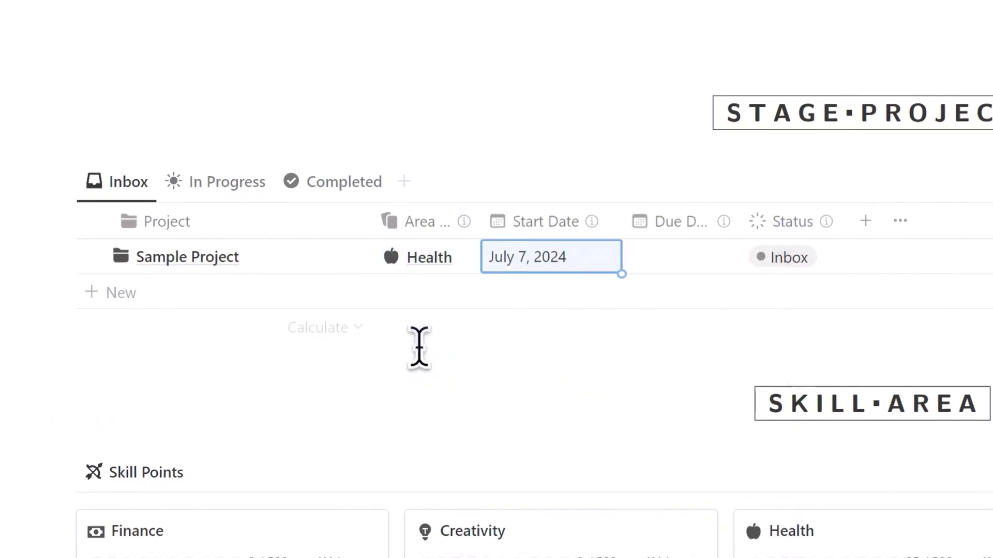
left_click(672, 259)
left_click(866, 347)
key("Escape")
left_click(788, 257)
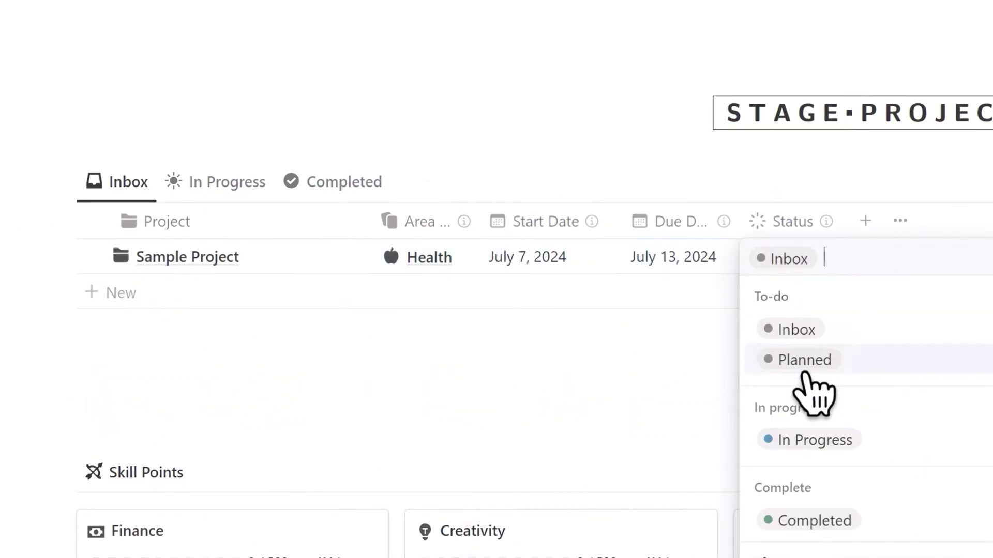
left_click(803, 360)
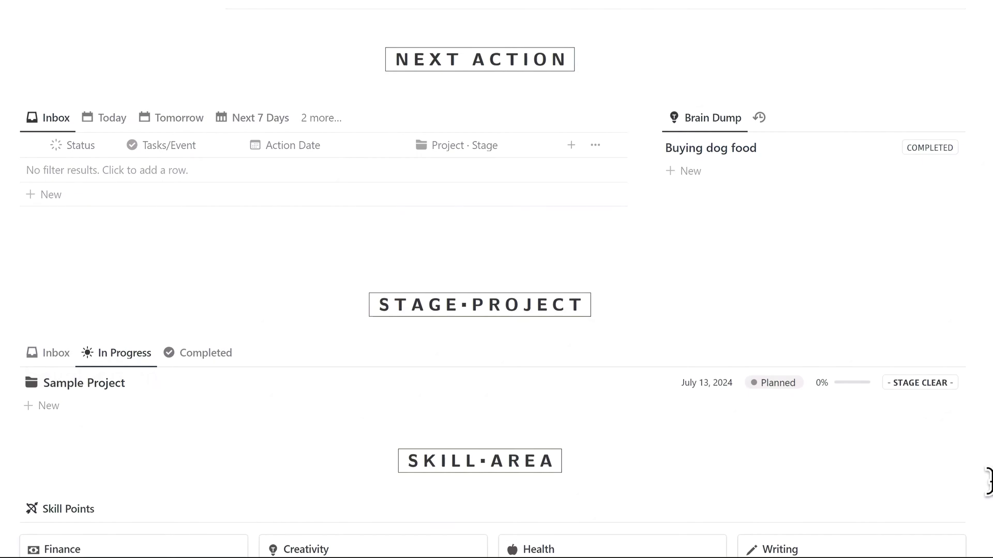
Complete Sample Task 1 from today's Medium Priority tasks to collect its rewards
left_click(119, 124)
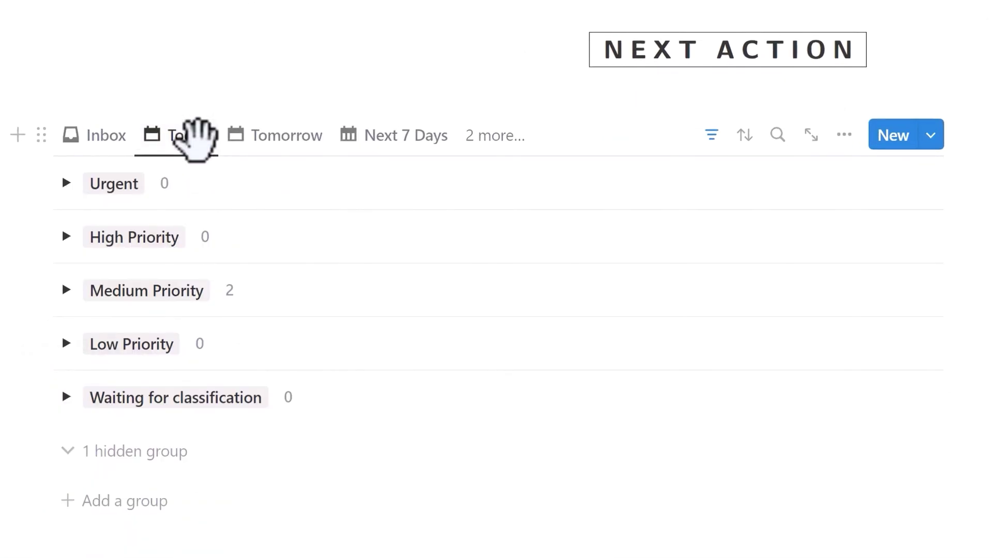
left_click(67, 292)
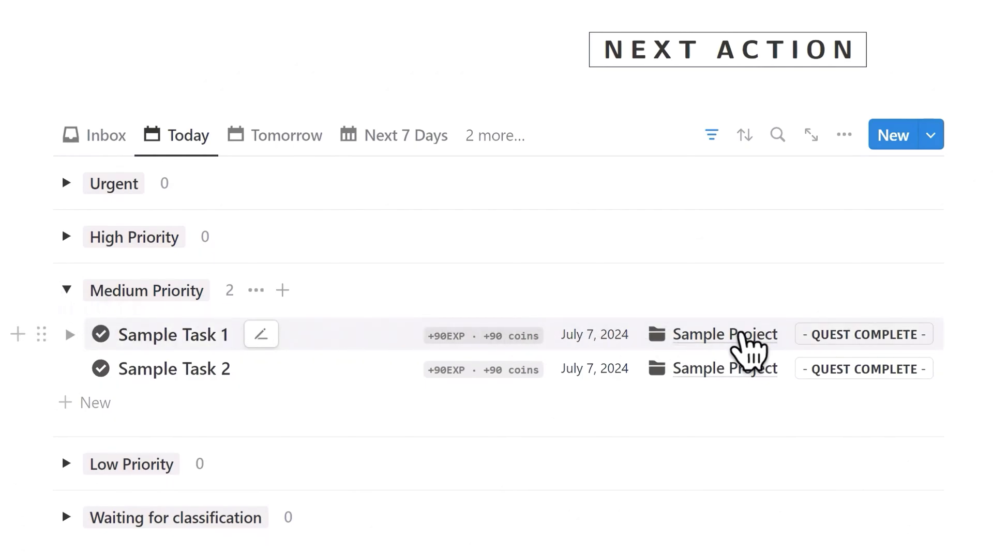
left_click(848, 336)
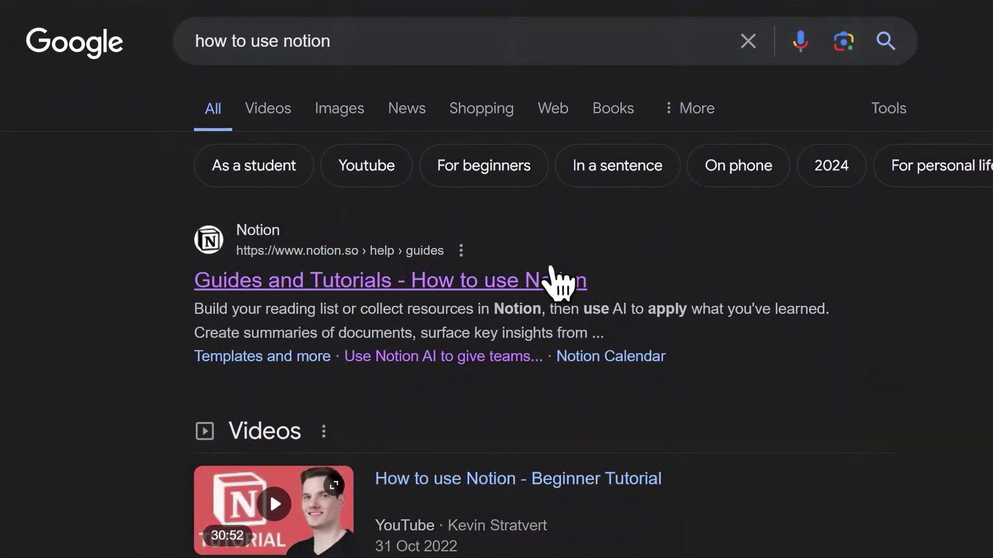
Open the 'Use Notion AI to give teams perfect memory, and save time' article from Notion's guides
left_click(555, 281)
scroll(150, 178, "down", 5)
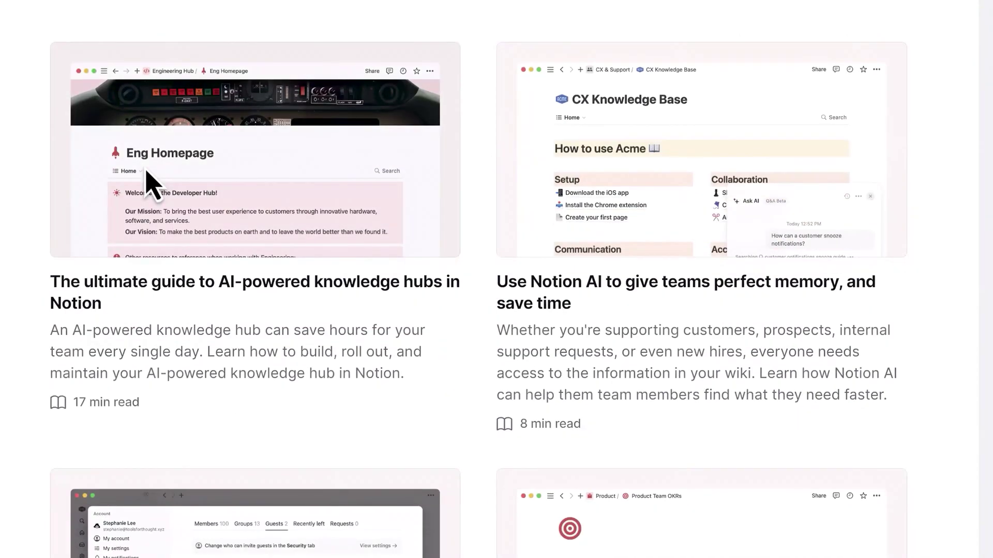
left_click(715, 173)
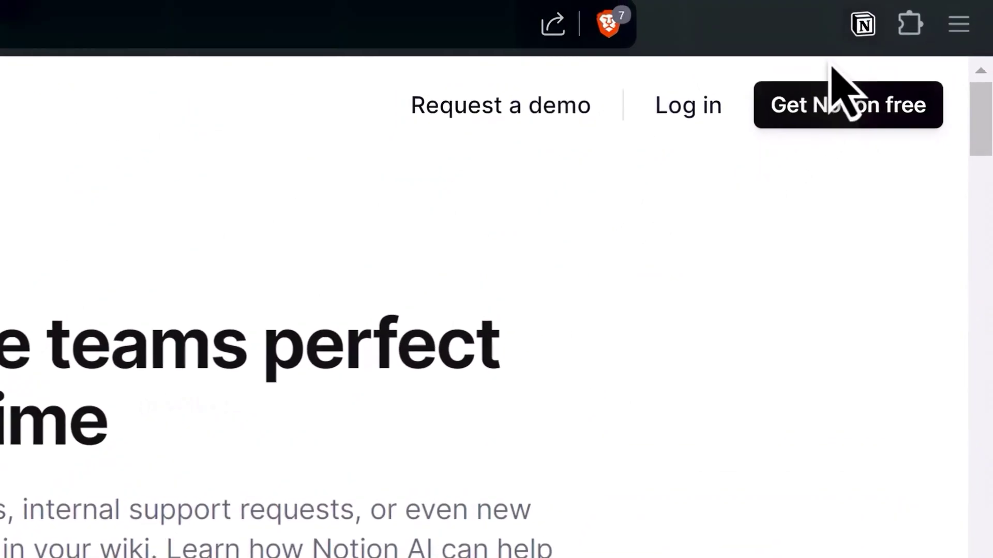
Clip the article with Web Clipper into the Resources database
left_click(859, 34)
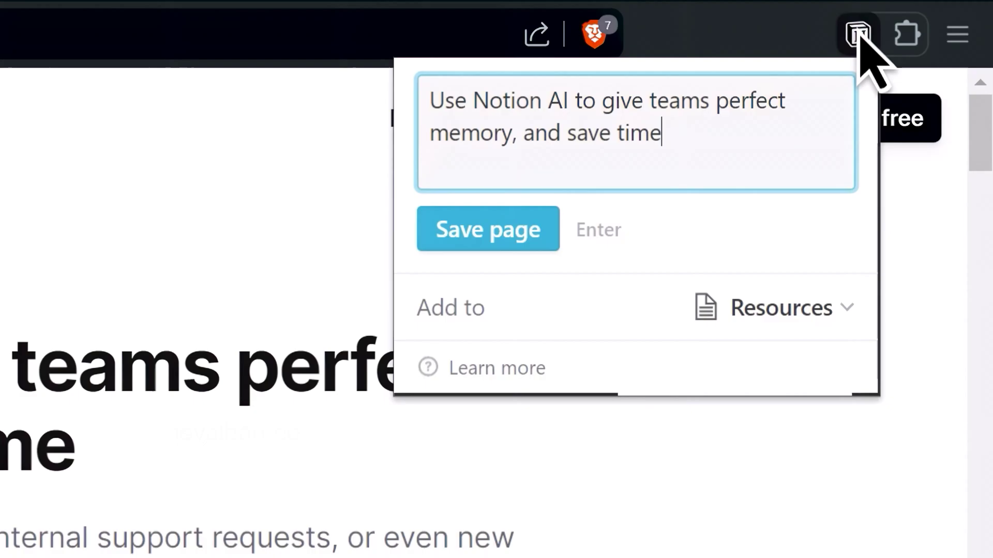
left_click(779, 319)
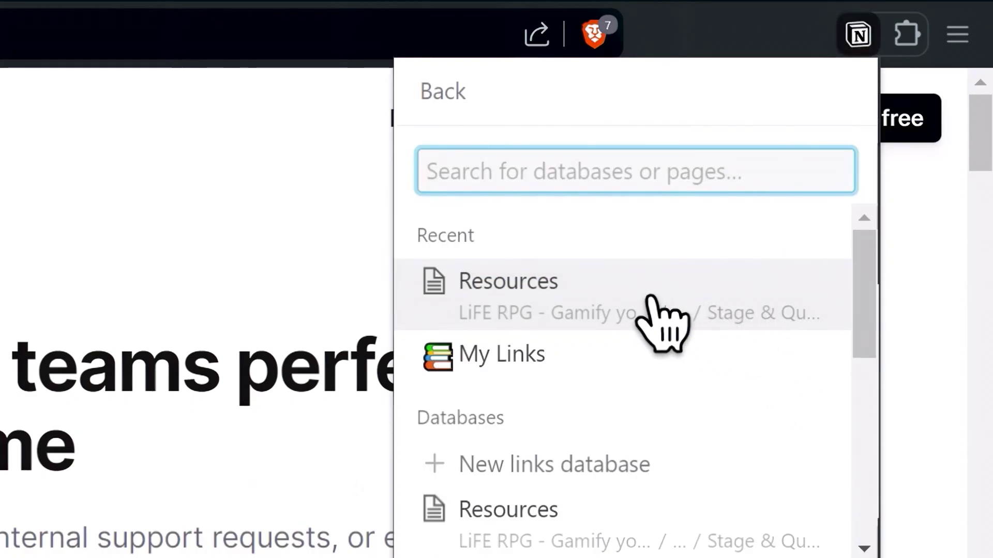
left_click(660, 318)
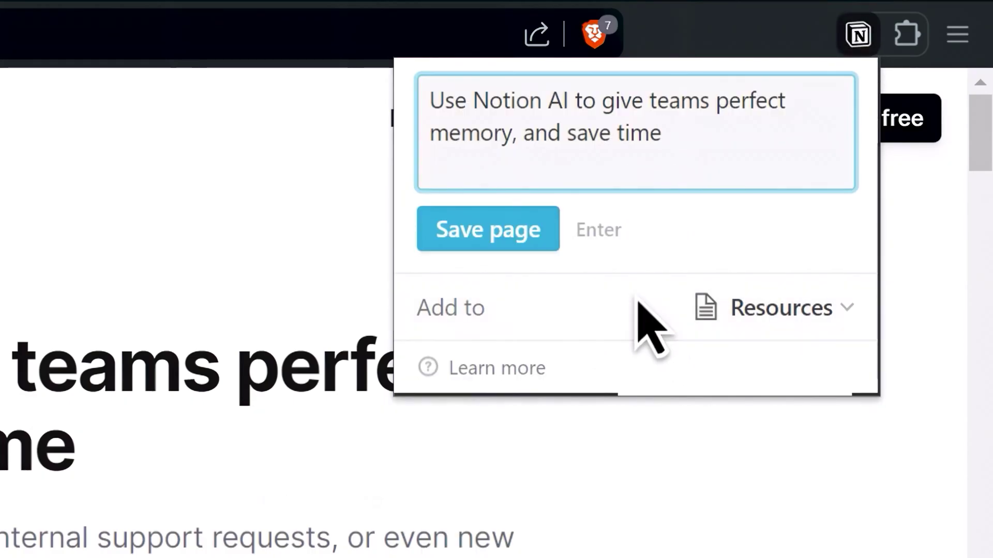
left_click(496, 230)
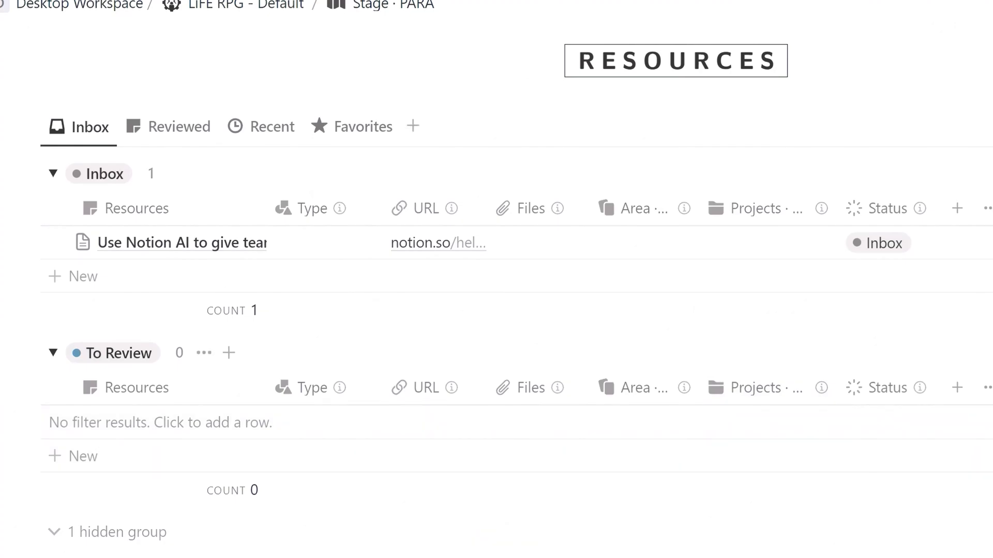
Set the clipped page's Type to Article, link it to How to use Notion, and insert an AI summary
left_click(243, 243)
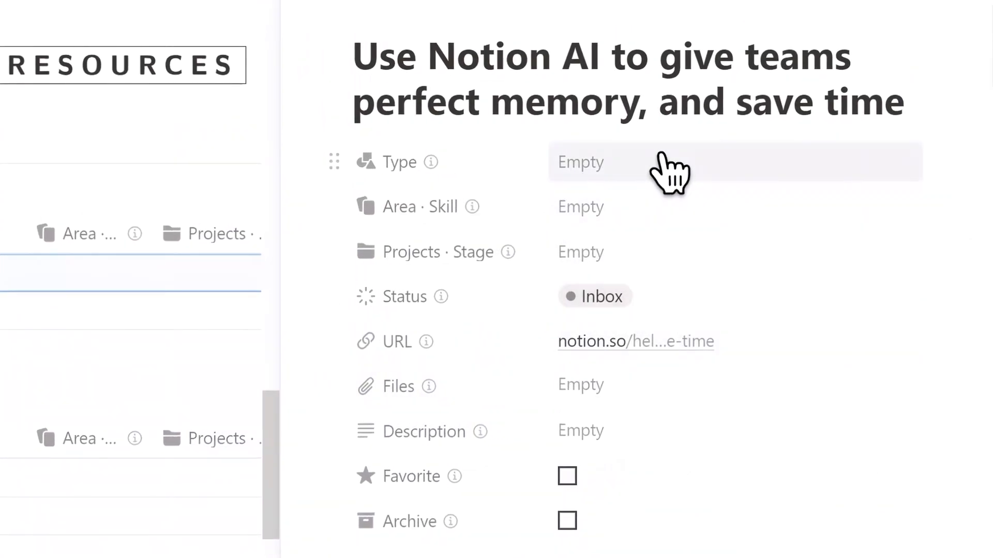
left_click(670, 174)
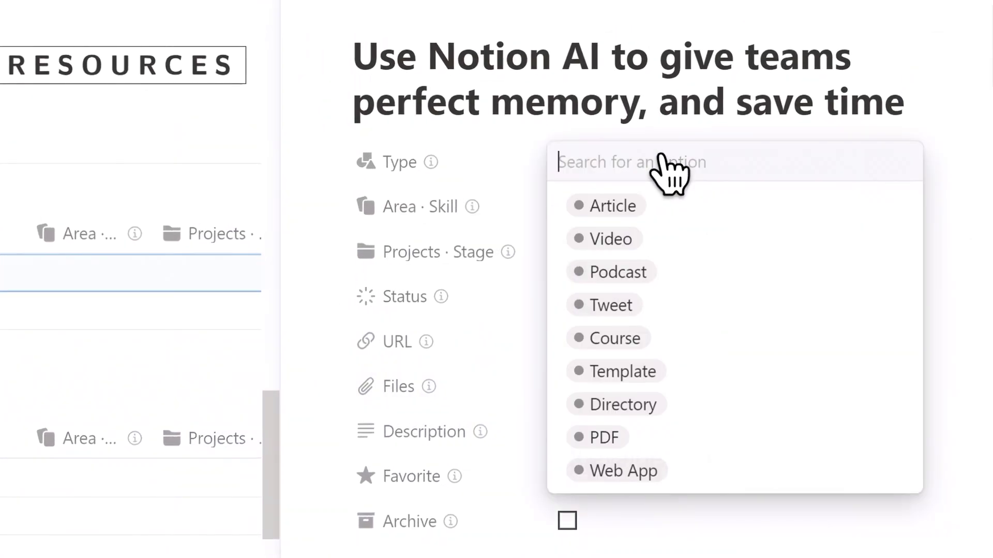
left_click(613, 205)
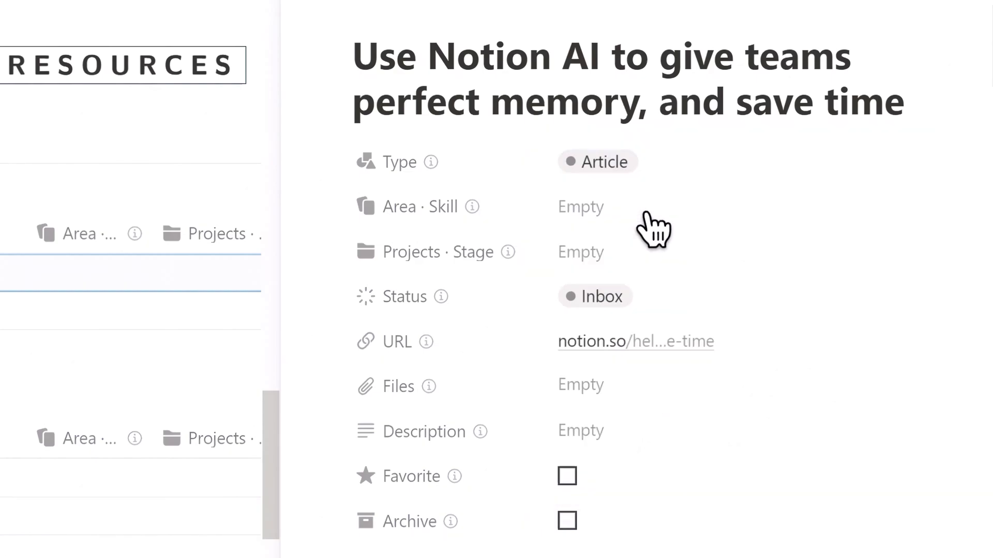
left_click(625, 261)
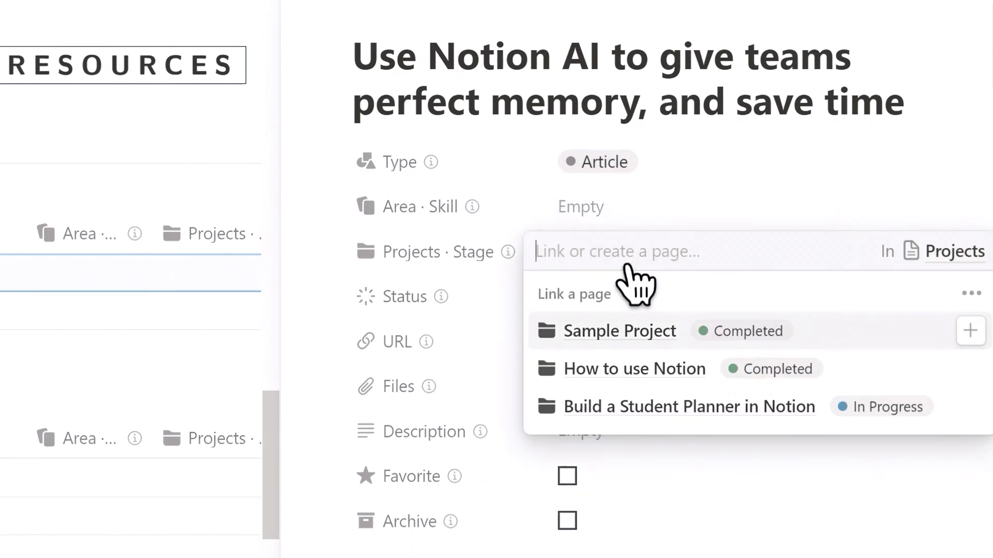
left_click(628, 368)
key("Escape")
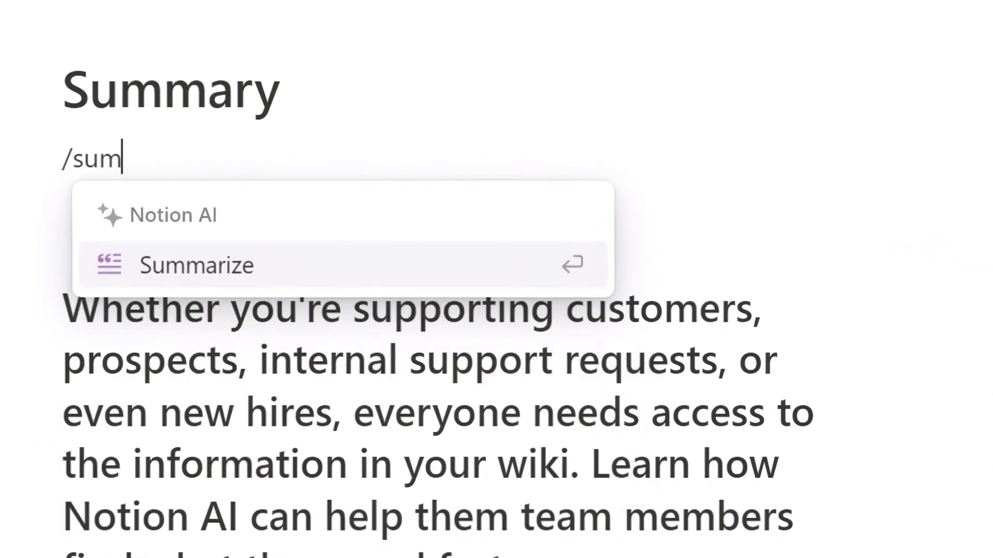
key("Return")
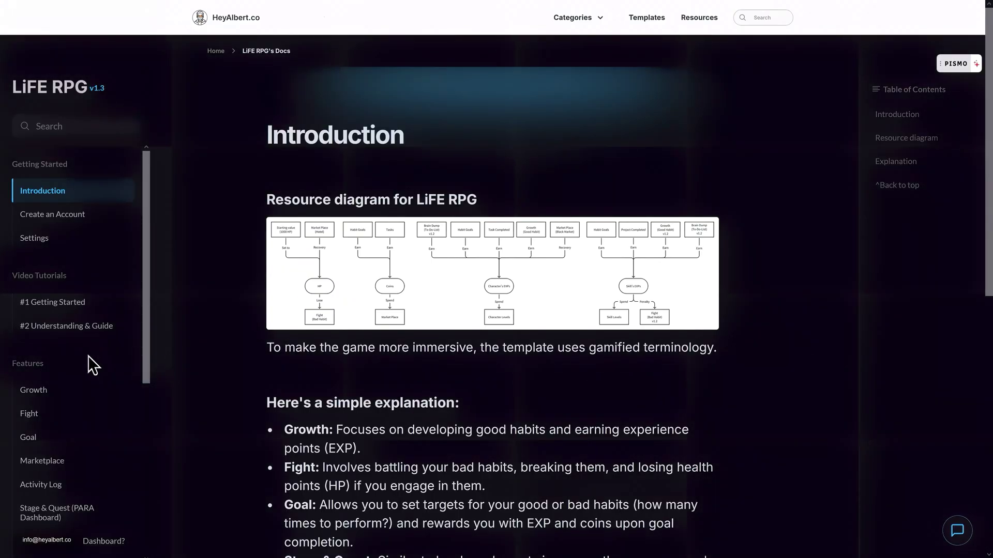
Open 'How to use PARA Dashboard?' from the LiFE RPG docs sidebar
scroll(88, 356, "down", 4)
left_click(88, 337)
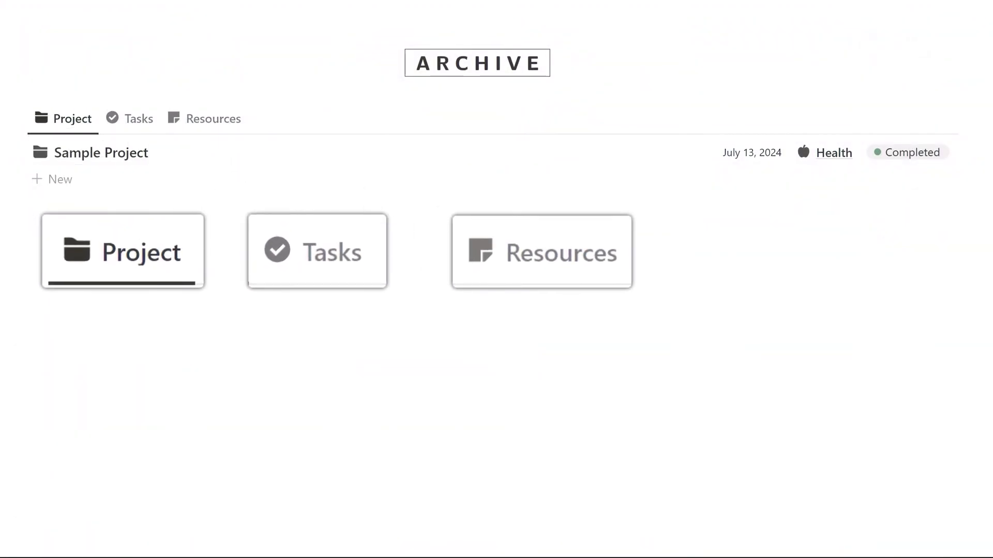
Under the Completed view of Stage · Project, archive the How to use Notion project
scroll(984, 343, "up", 15)
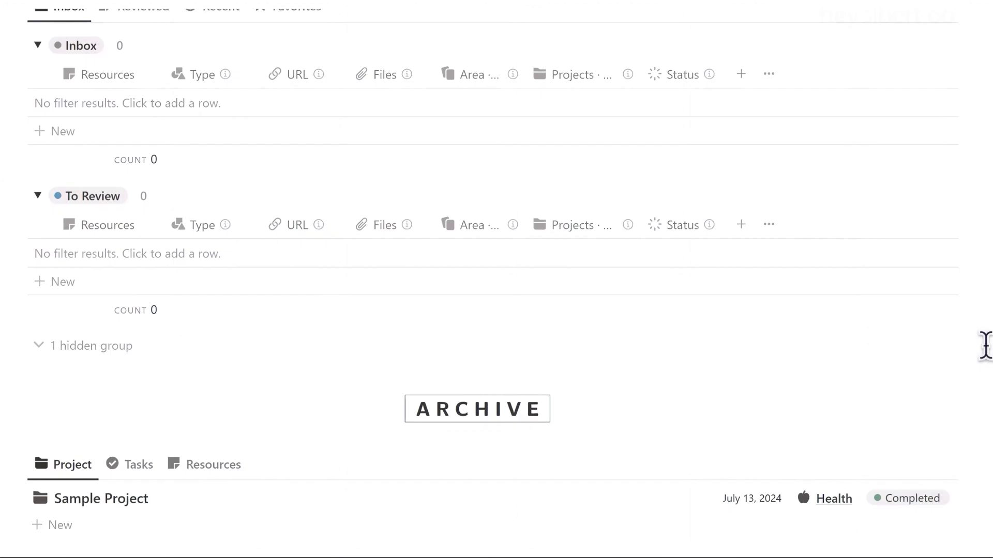
left_click(250, 92)
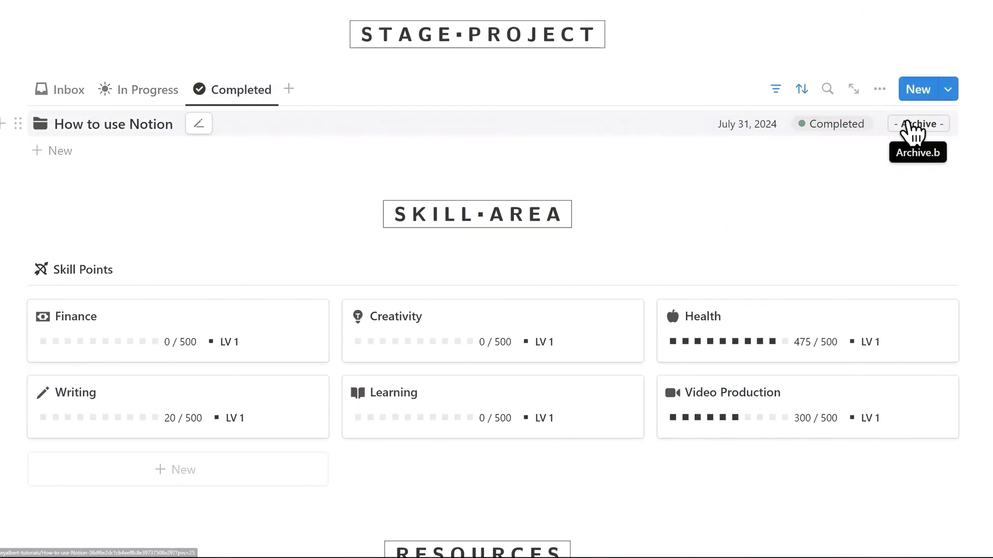
left_click(914, 126)
scroll(909, 133, "down", 15)
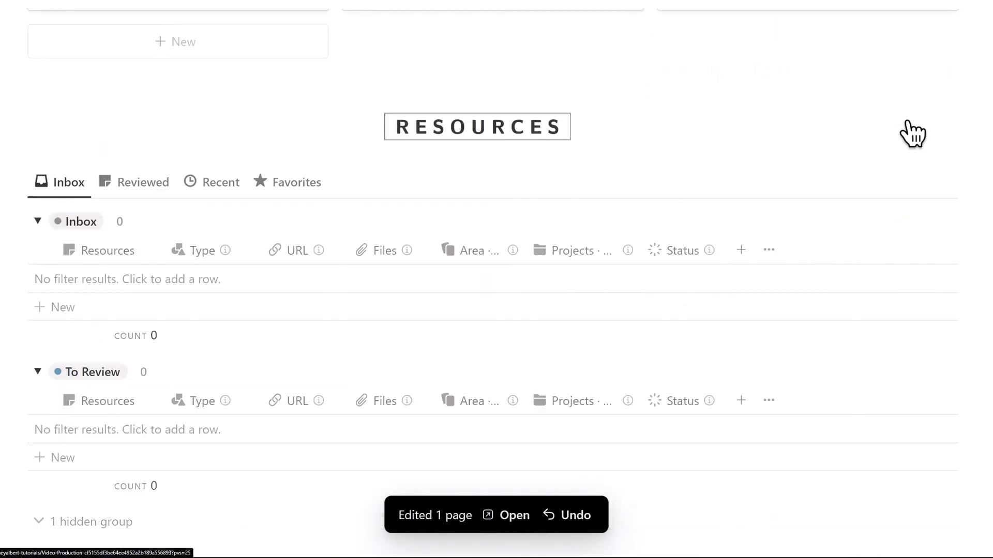